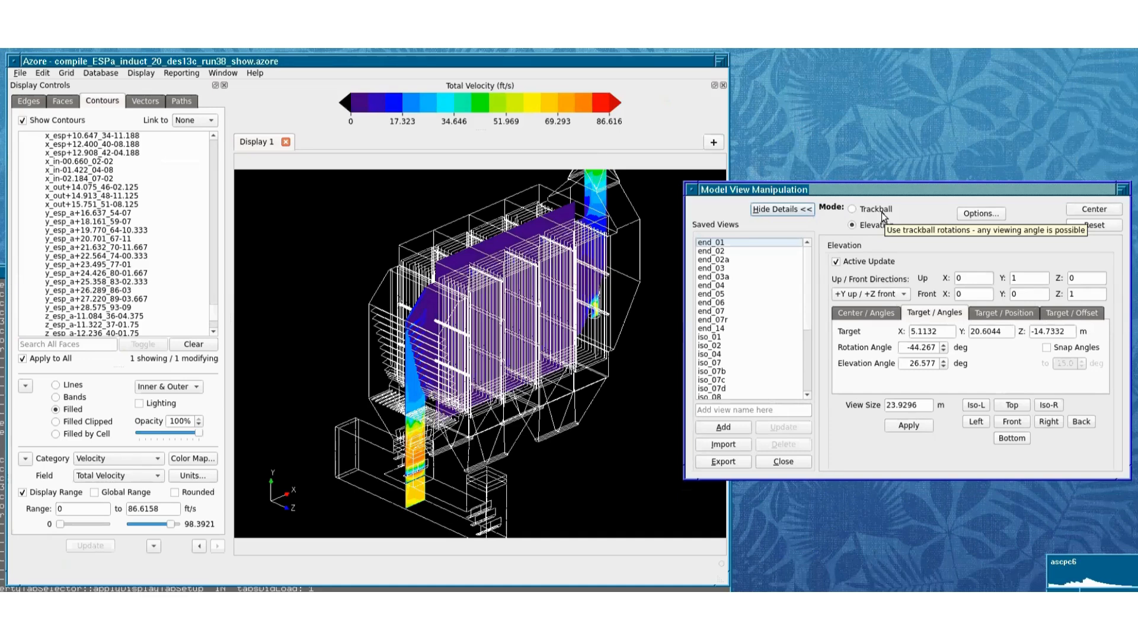
# Step: Switch the view rotation mode to Trackball and rotate the model freely to a tilted angle
pyautogui.click(881, 213)
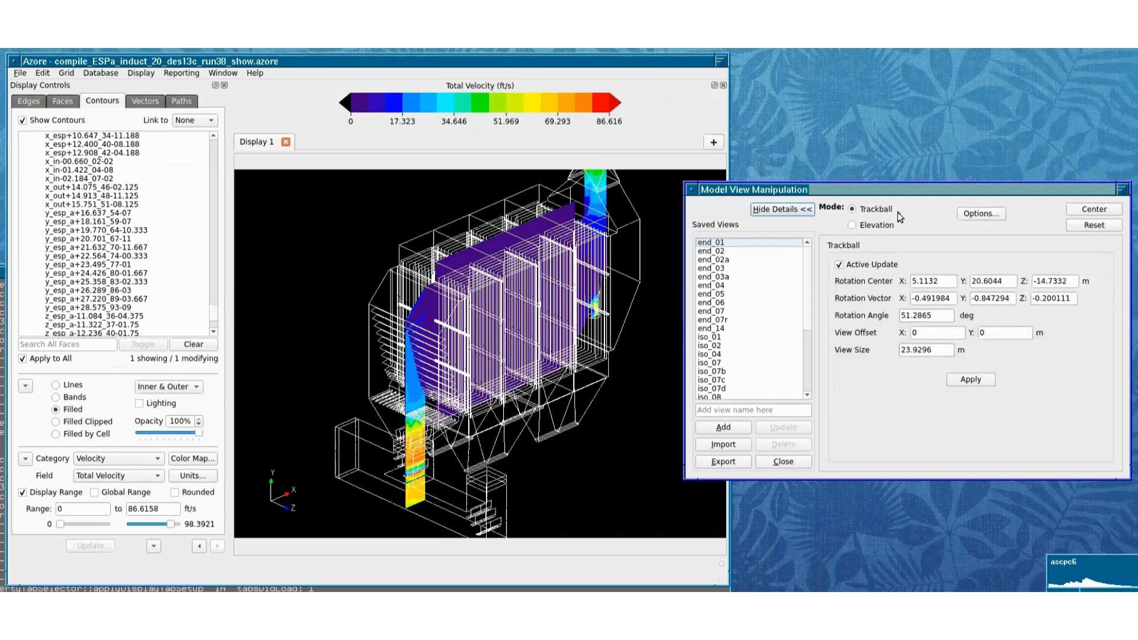
pyautogui.moveTo(419, 281); pyautogui.dragTo(529, 296)
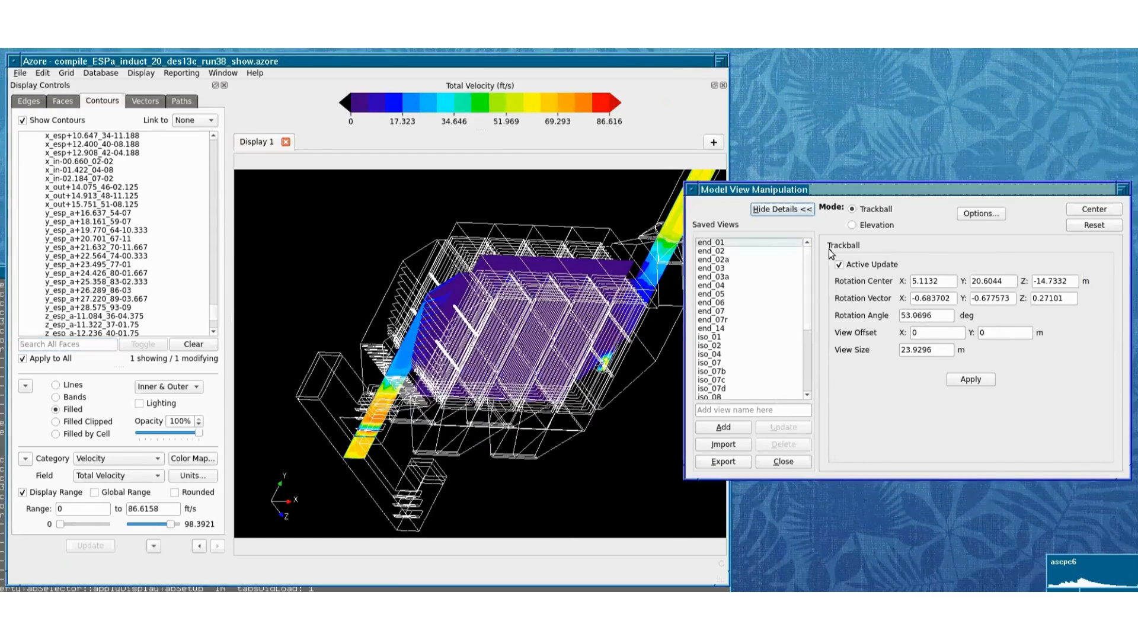
# Step: Switch to Elevation mode and rotate the model to several viewing angles while keeping Y upright
pyautogui.click(868, 226)
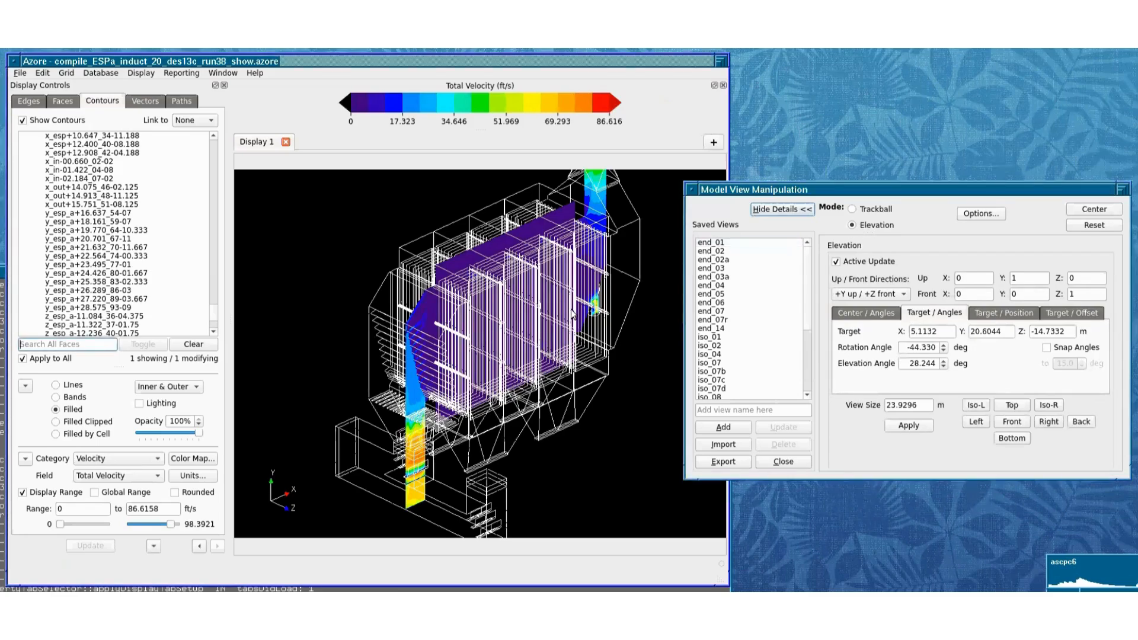
pyautogui.moveTo(573, 314); pyautogui.dragTo(262, 473)
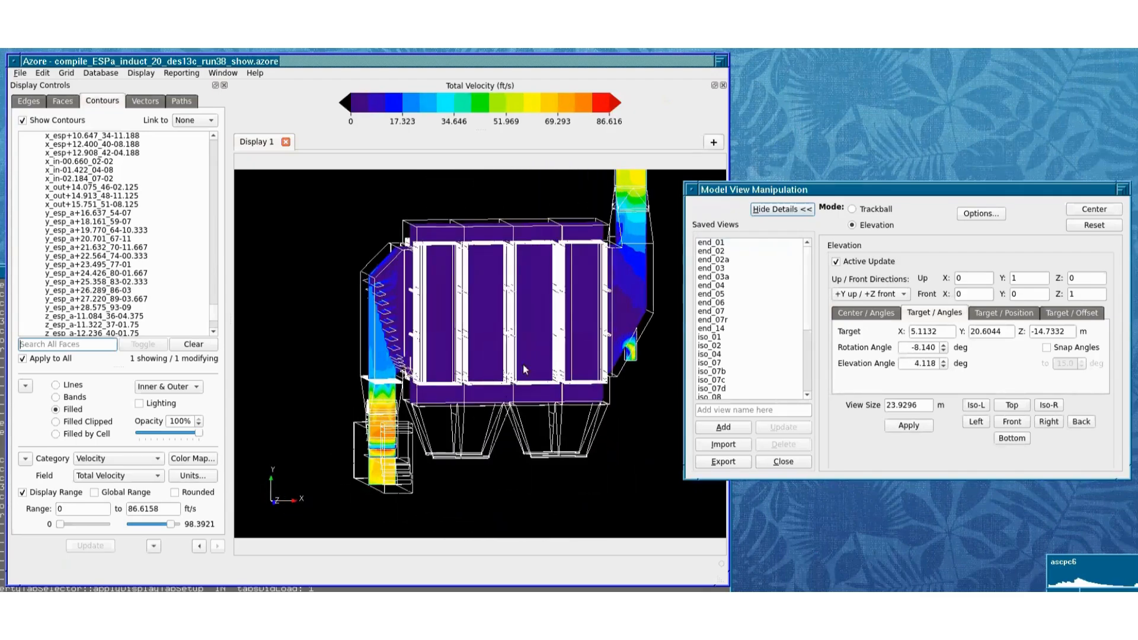
pyautogui.moveTo(524, 370); pyautogui.dragTo(480, 361)
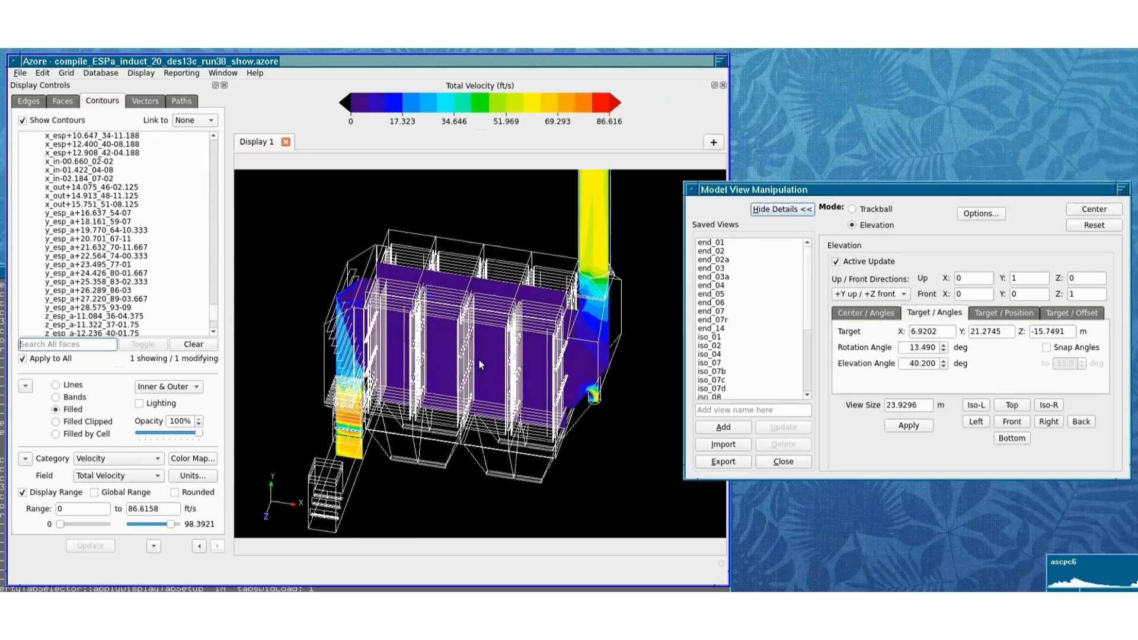
pyautogui.moveTo(478, 354); pyautogui.dragTo(508, 322)
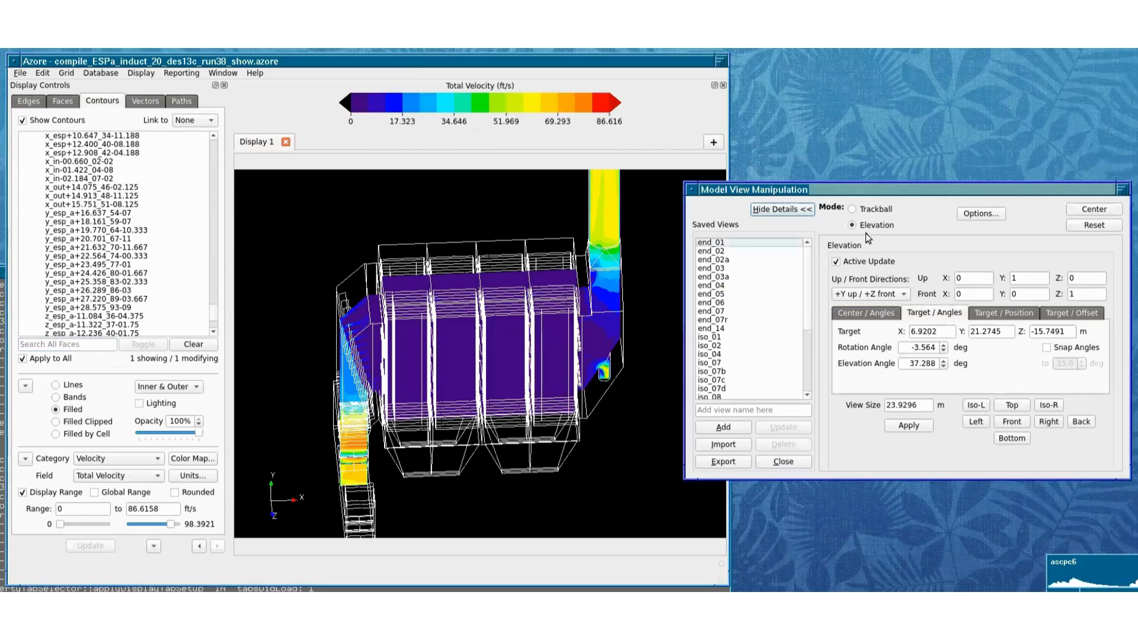
# Step: Return to Trackball mode and tilt the model until the open end of the outlet stack can be seen
pyautogui.click(853, 209)
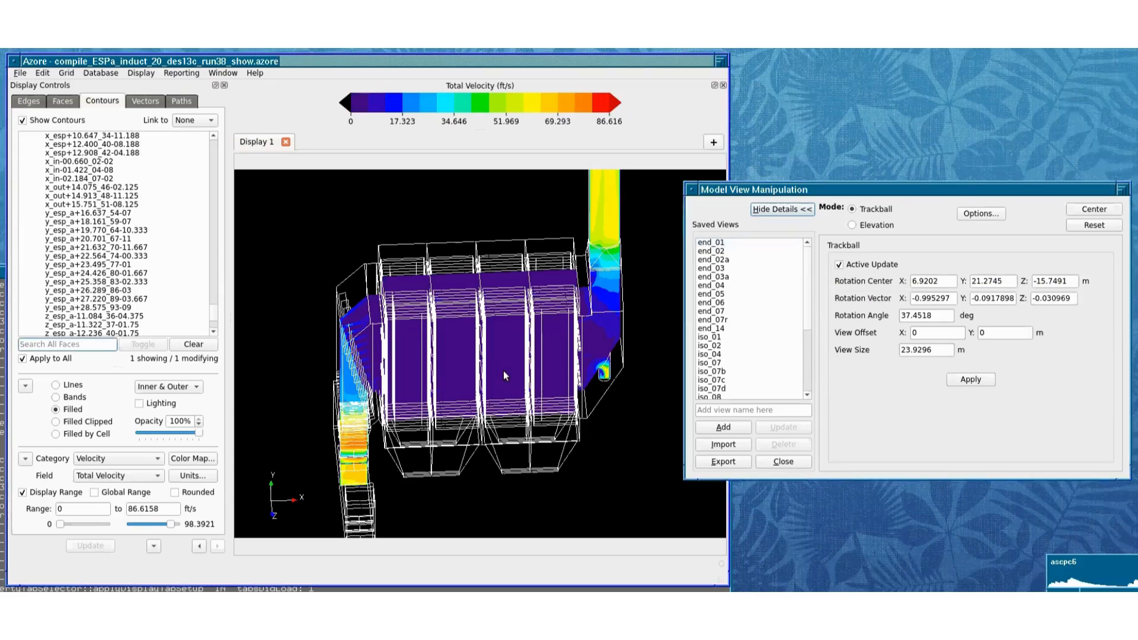
pyautogui.moveTo(405, 352); pyautogui.dragTo(384, 323)
pyautogui.moveTo(587, 309); pyautogui.dragTo(539, 240)
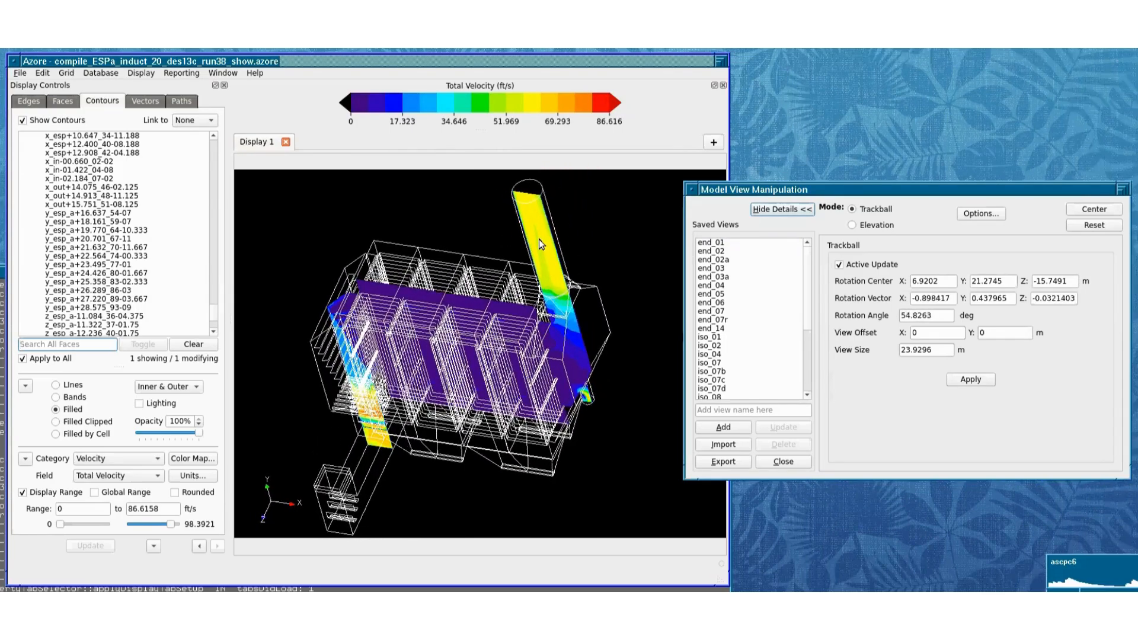
# Step: Pick trackball rotation centers on the stack, inlet duct and lower casing, rotating and panning the model between picks
pyautogui.click(535, 204)
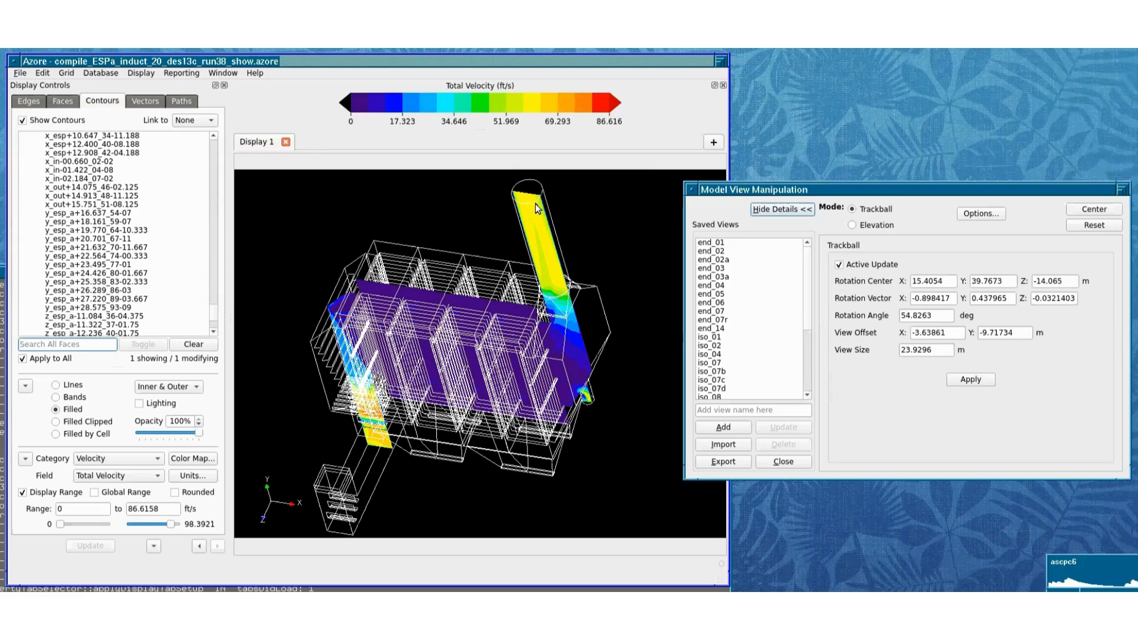
pyautogui.click(571, 369)
pyautogui.moveTo(570, 368); pyautogui.dragTo(605, 402)
pyautogui.click(625, 233)
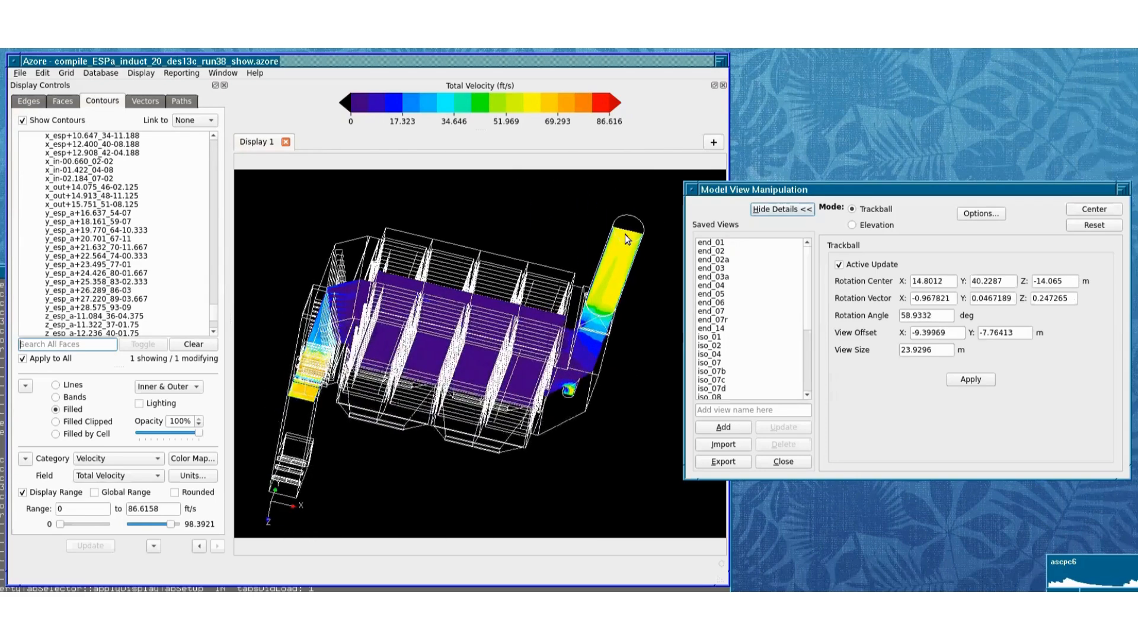
pyautogui.moveTo(624, 233); pyautogui.dragTo(602, 311)
pyautogui.click(316, 330)
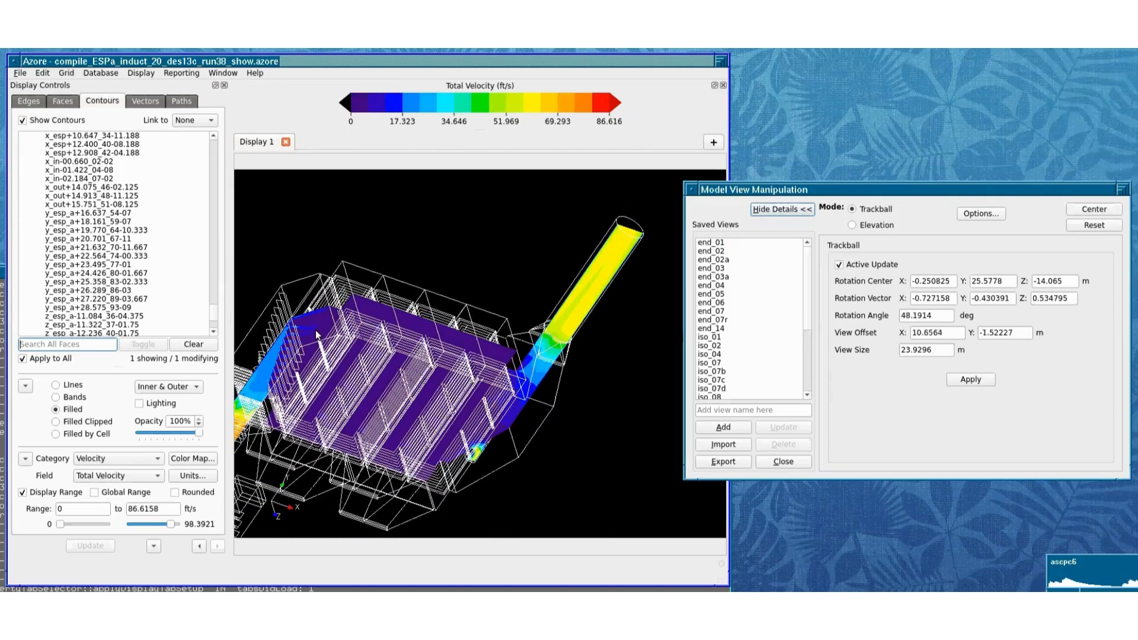
pyautogui.click(458, 431)
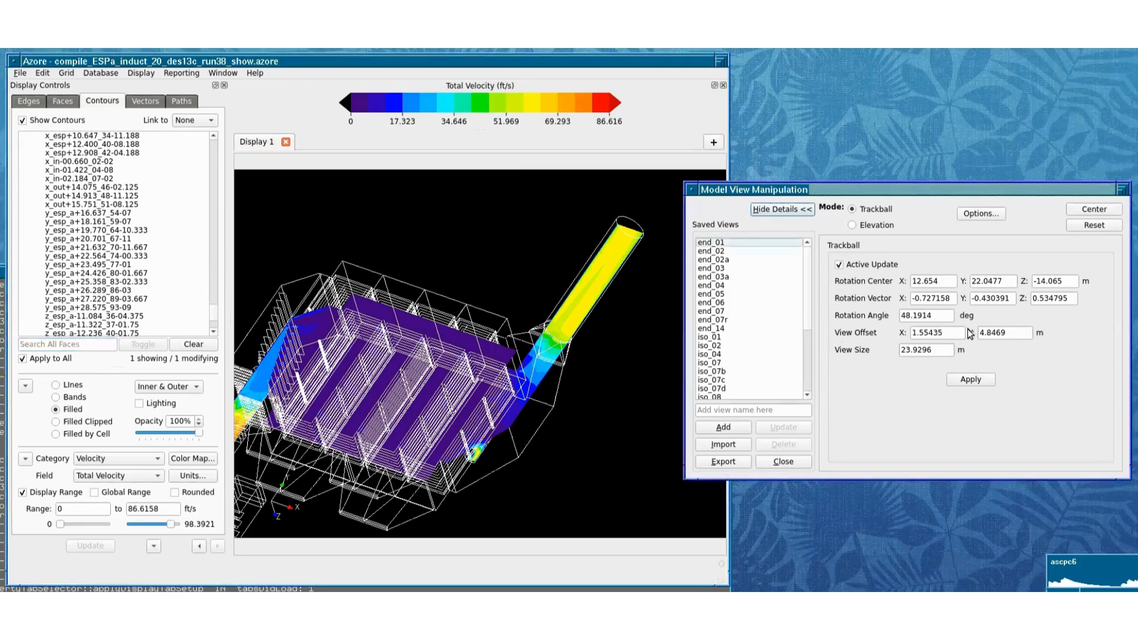
pyautogui.moveTo(446, 335); pyautogui.dragTo(500, 362, button='middle')
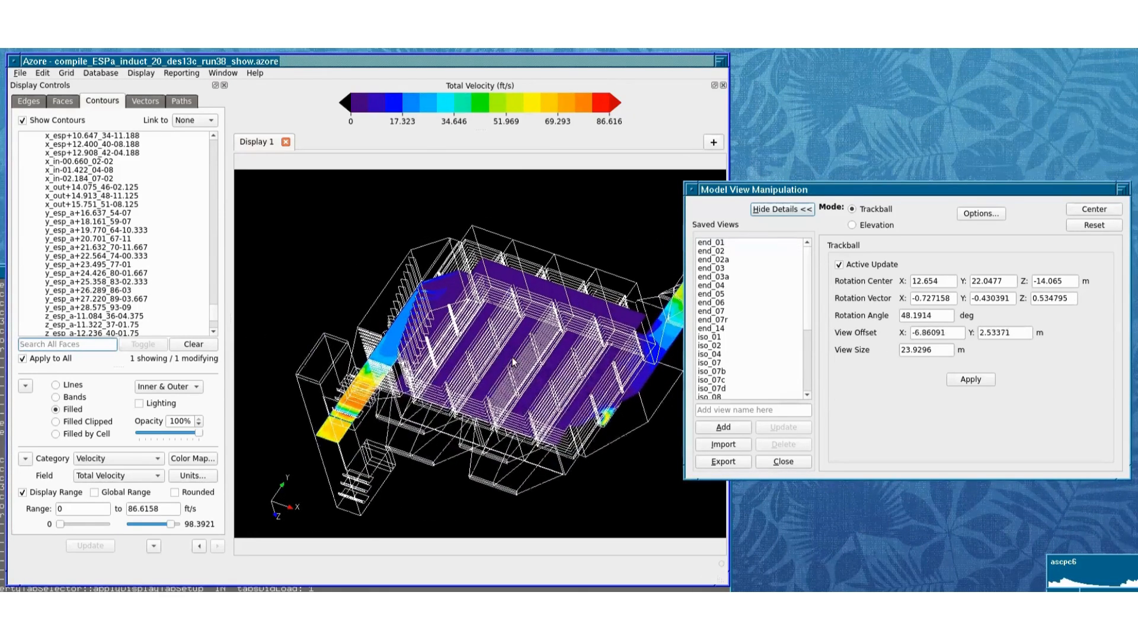
# Step: Switch to Elevation mode with the Center / Angles method and pick rotation centers on the model, rotating about the last one
pyautogui.click(852, 225)
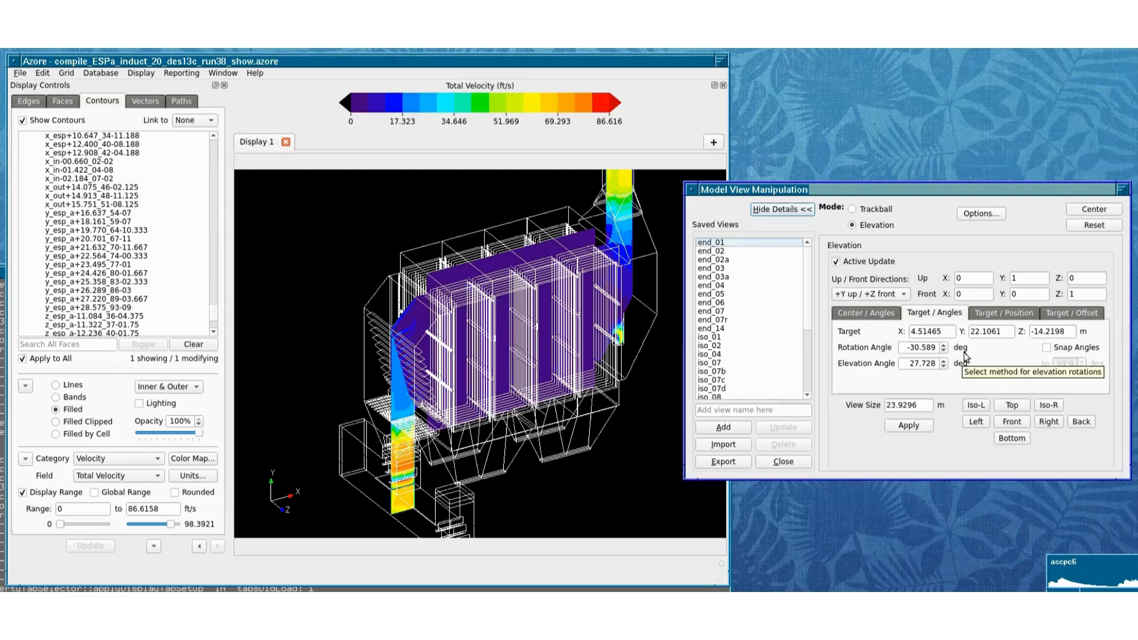
pyautogui.click(866, 314)
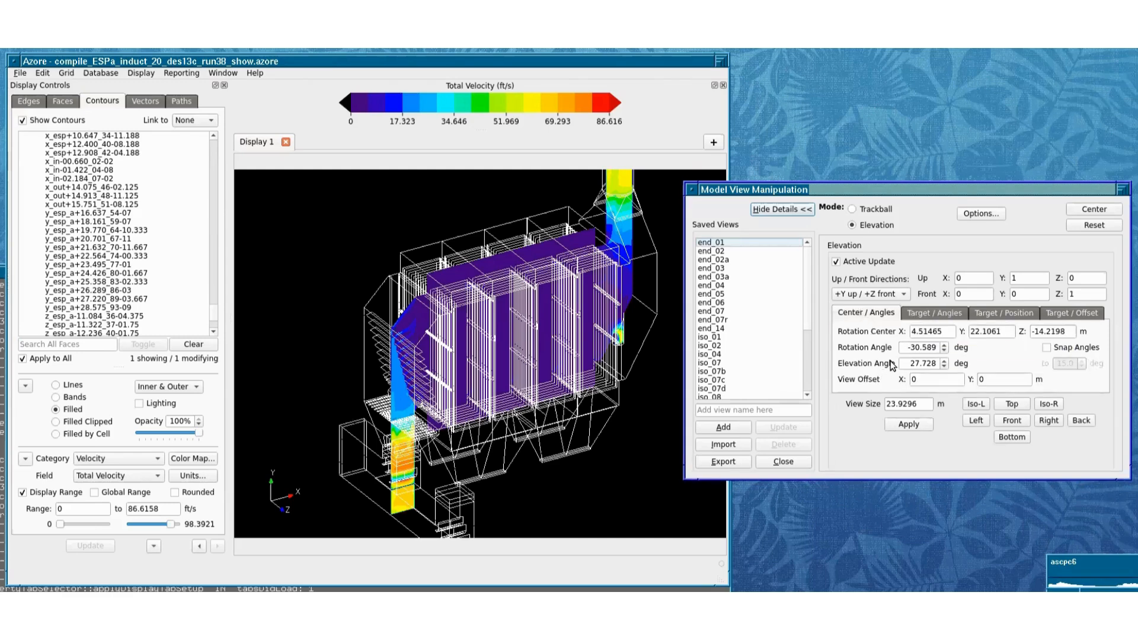
pyautogui.click(499, 347)
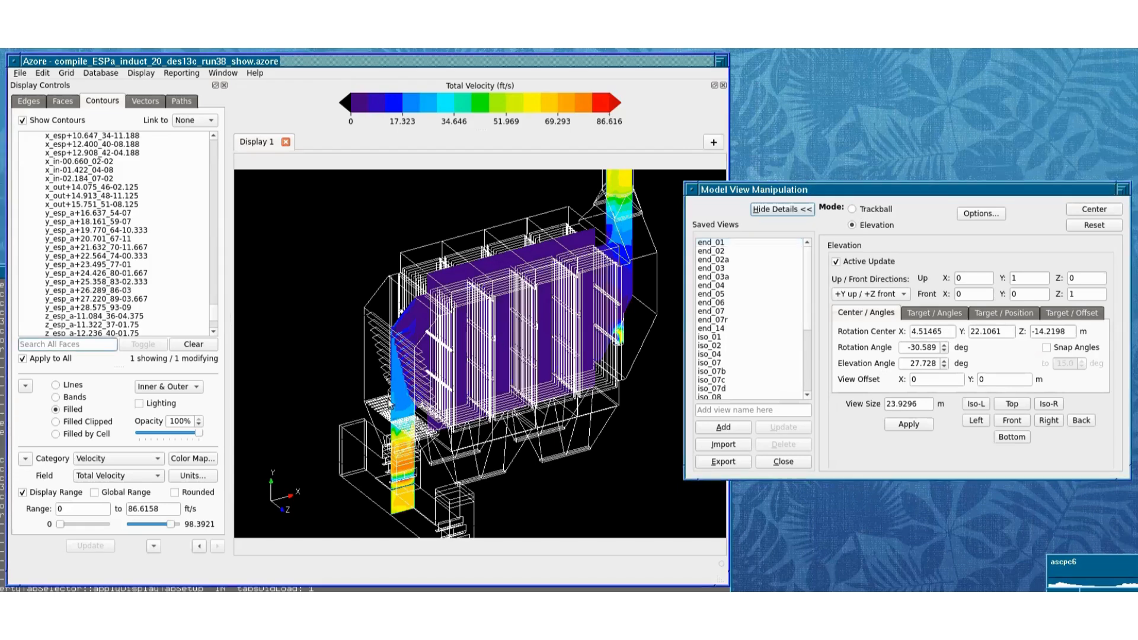
pyautogui.click(403, 404)
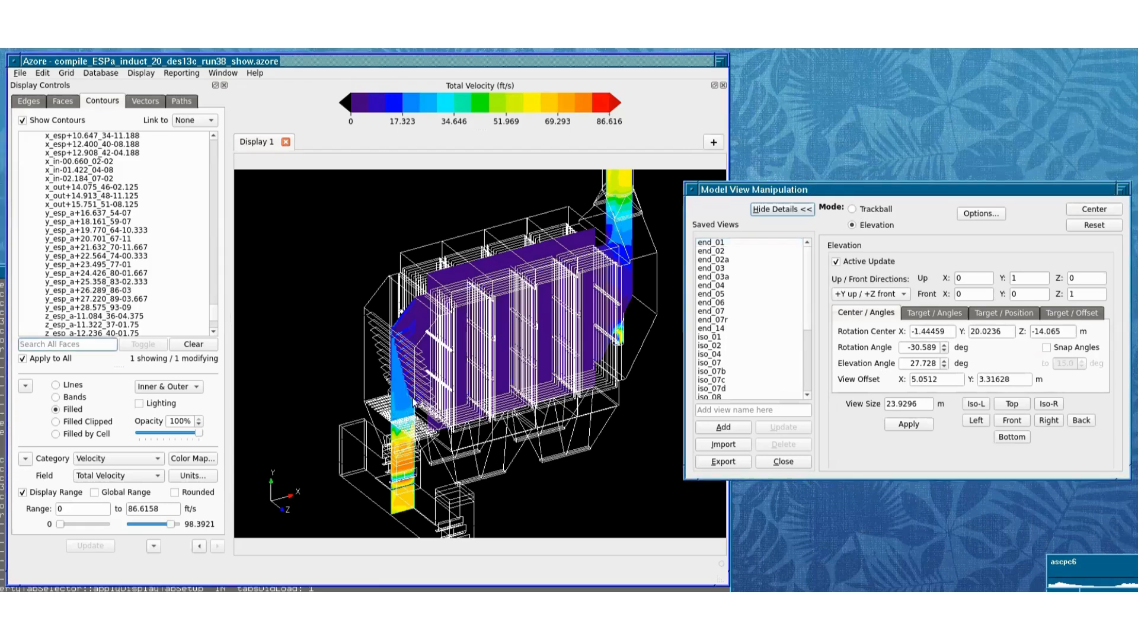
pyautogui.click(624, 198)
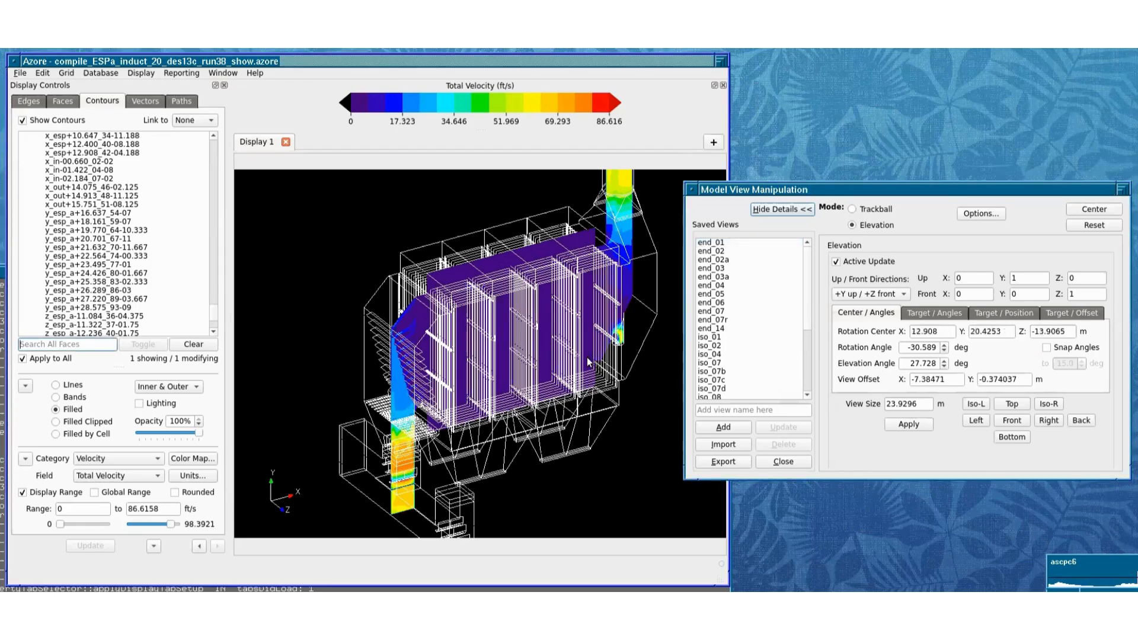
pyautogui.moveTo(593, 355); pyautogui.dragTo(634, 366)
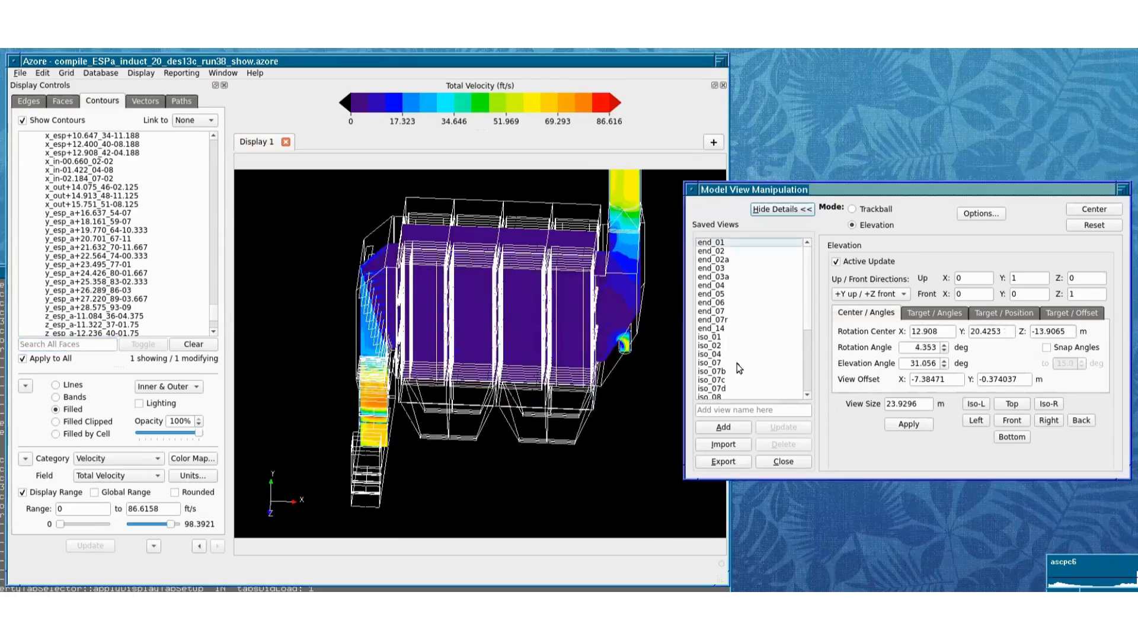
# Step: Pan the model, set the rotation center on the outlet stack, and inspect the model from other angles
pyautogui.moveTo(517, 298); pyautogui.dragTo(425, 374, button='middle')
pyautogui.click(520, 194)
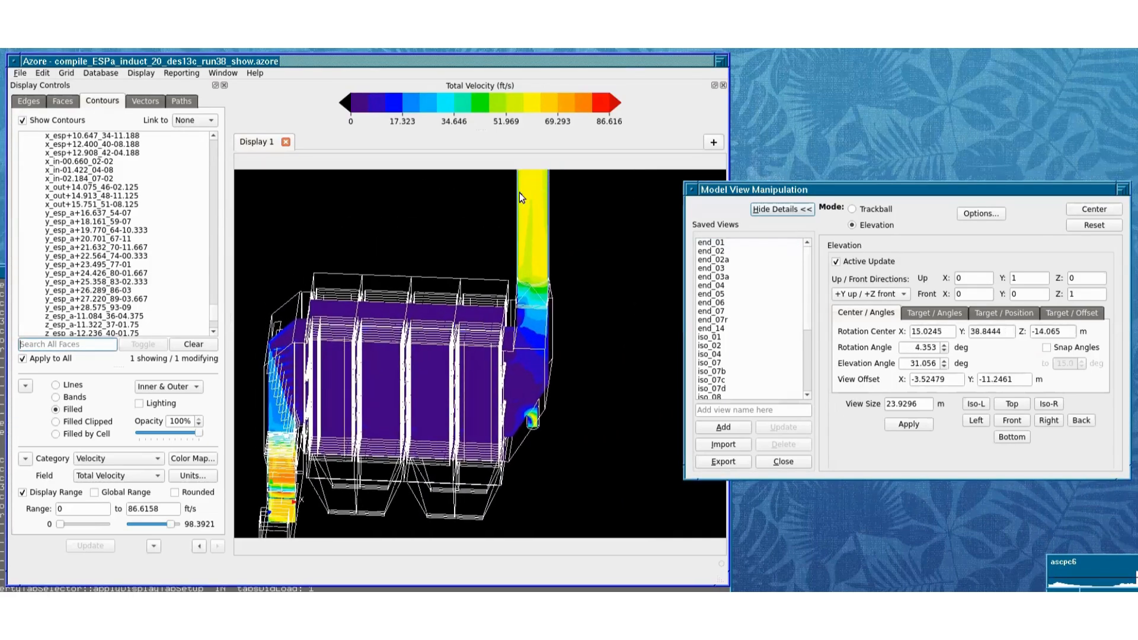
pyautogui.moveTo(520, 194); pyautogui.dragTo(526, 303)
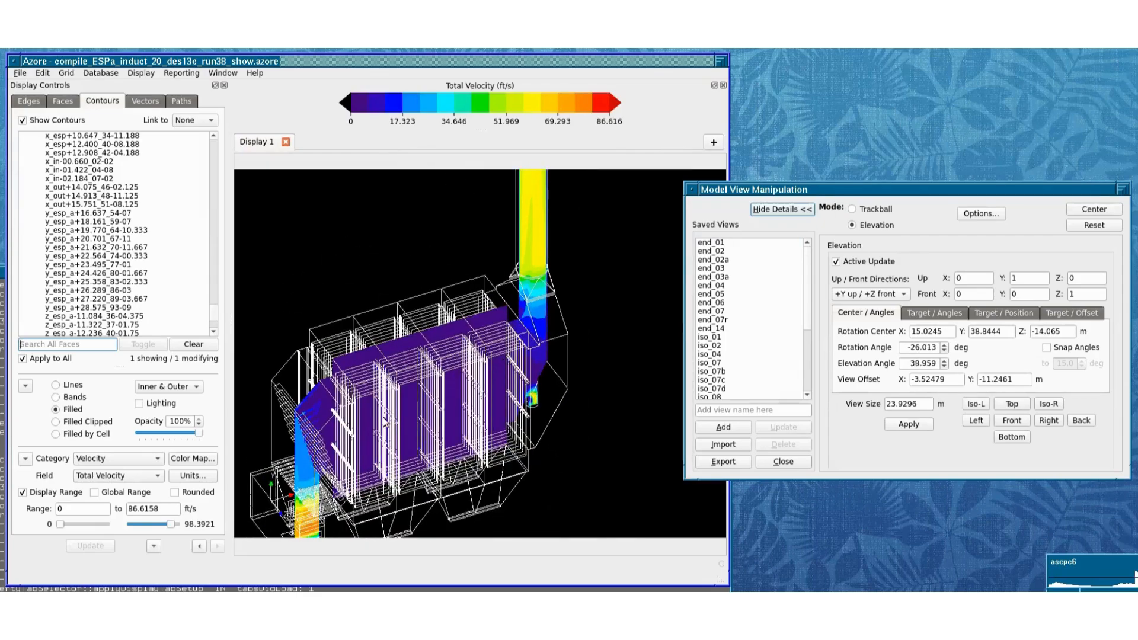
pyautogui.moveTo(351, 428); pyautogui.dragTo(358, 380)
pyautogui.moveTo(583, 385); pyautogui.dragTo(671, 326, button='middle')
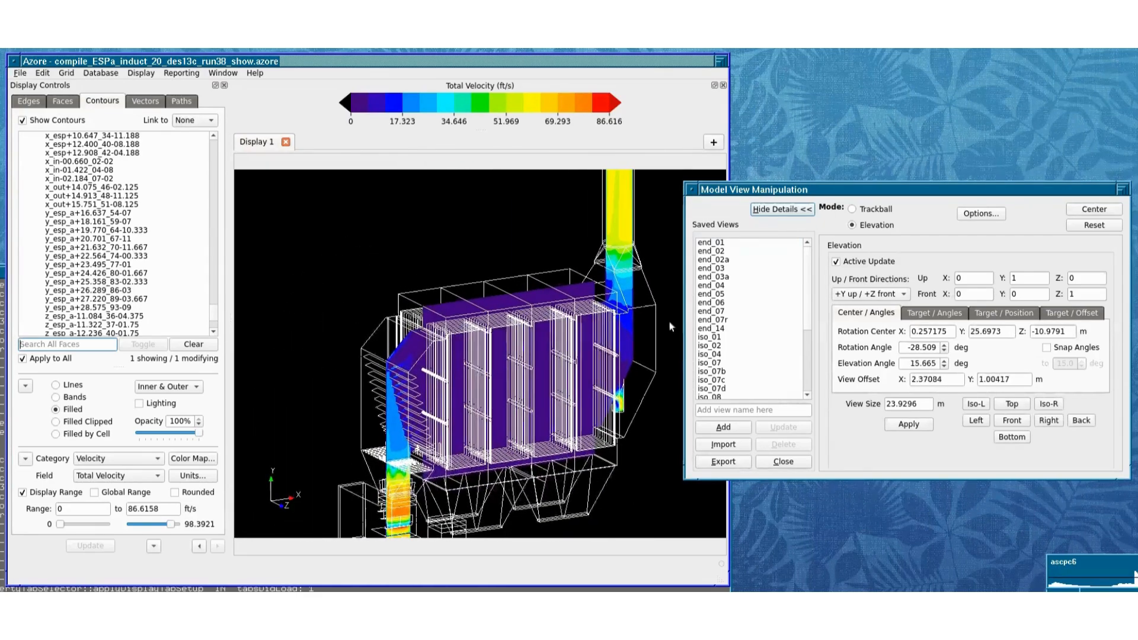
# Step: Compare the Center / Angles and Target / Angles elevation methods, leaving Target / Angles active
pyautogui.click(937, 313)
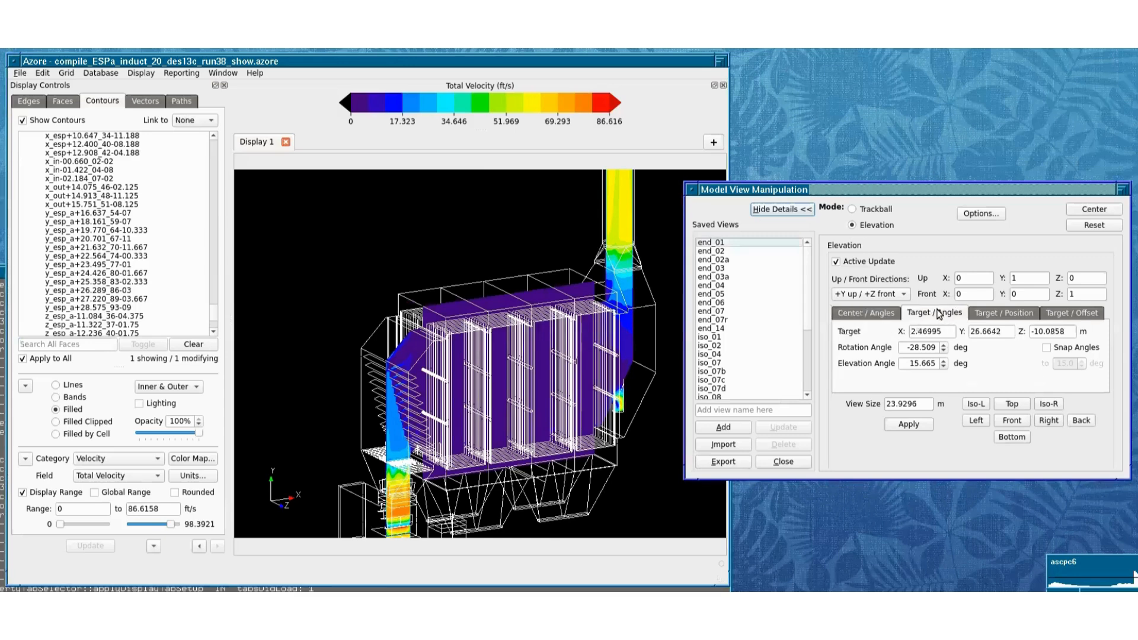
pyautogui.click(887, 315)
pyautogui.click(934, 314)
pyautogui.click(875, 317)
pyautogui.click(927, 317)
# Step: Rotate the model around the view target and pan it repeatedly to see it from the opposite side
pyautogui.moveTo(451, 357); pyautogui.dragTo(387, 383)
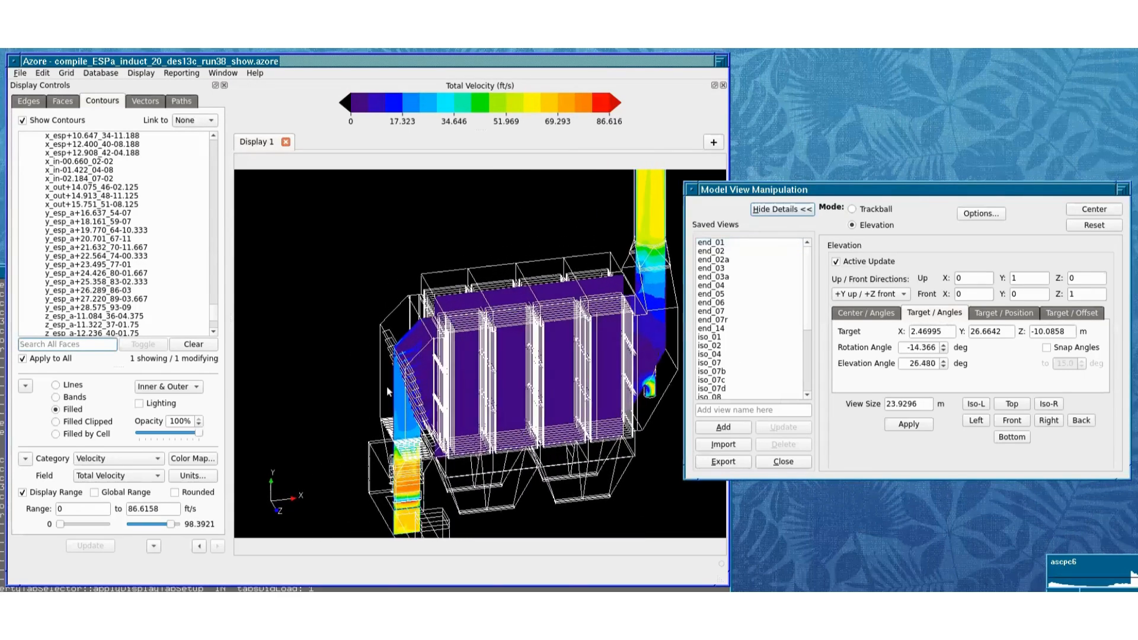
pyautogui.moveTo(387, 383); pyautogui.dragTo(523, 332, button='middle')
pyautogui.moveTo(590, 324); pyautogui.dragTo(394, 315)
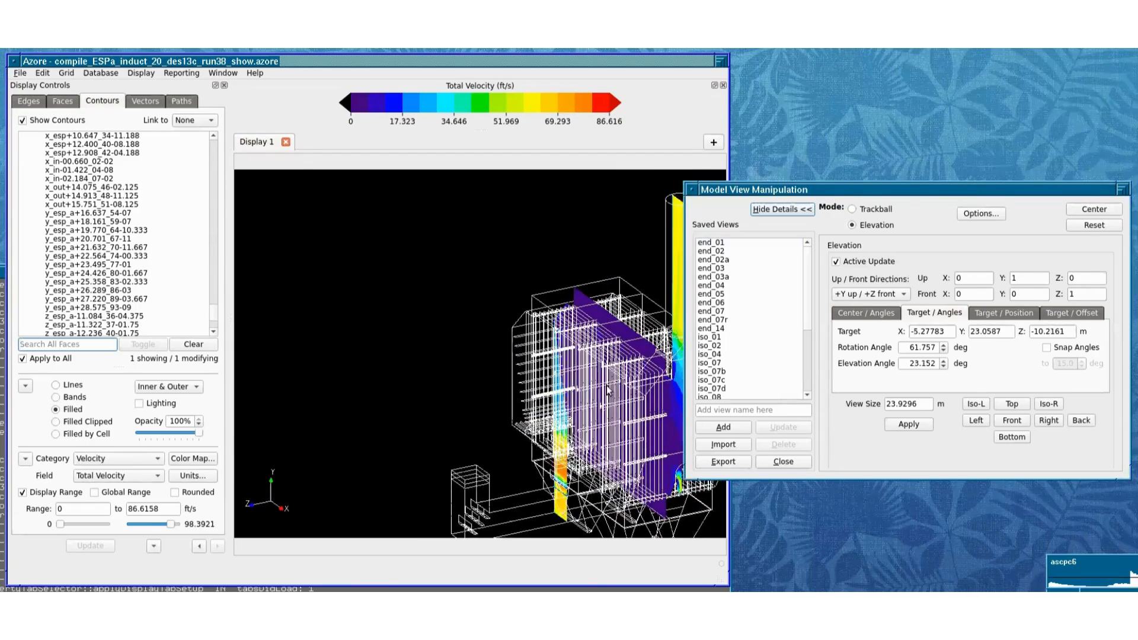
pyautogui.moveTo(604, 392); pyautogui.dragTo(434, 317, button='middle')
pyautogui.moveTo(575, 334); pyautogui.dragTo(391, 322)
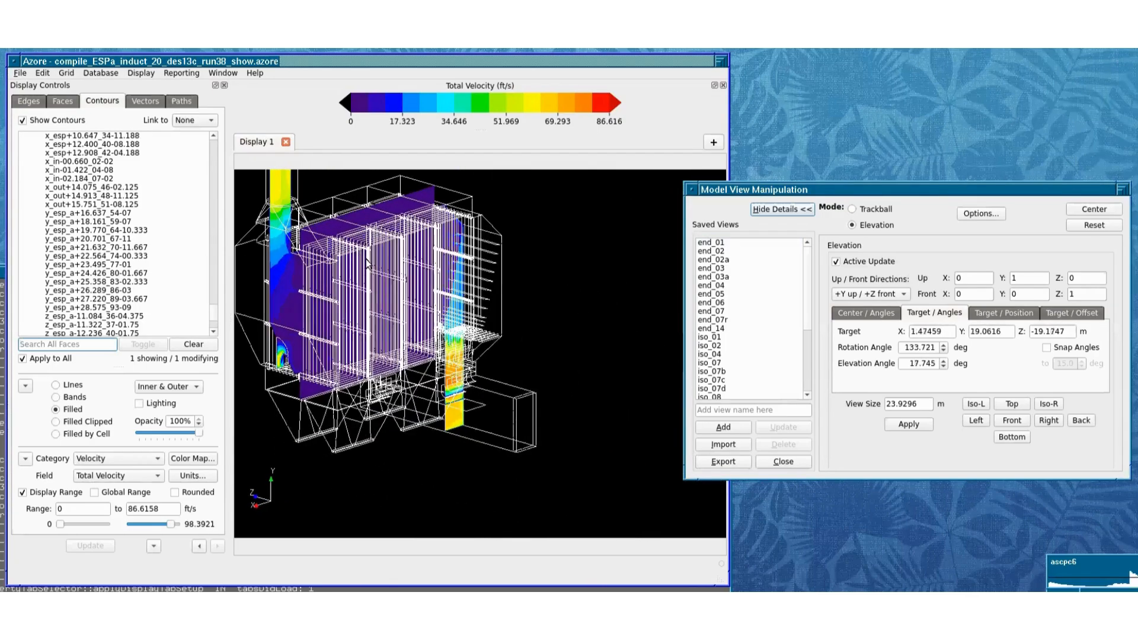
pyautogui.moveTo(381, 293); pyautogui.dragTo(556, 335, button='middle')
pyautogui.moveTo(557, 340); pyautogui.dragTo(418, 342)
pyautogui.moveTo(524, 337); pyautogui.dragTo(576, 402, button='middle')
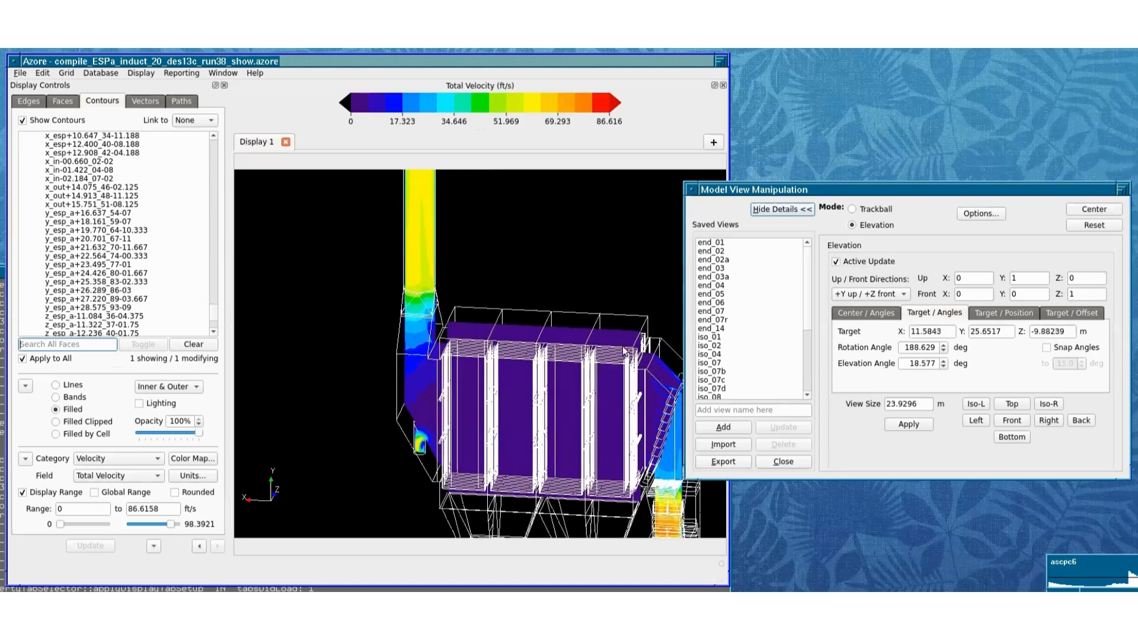
# Step: Recenter the view target alternately on the outlet stack and the main casing, rotating the model around each target
pyautogui.middleClick(422, 193)
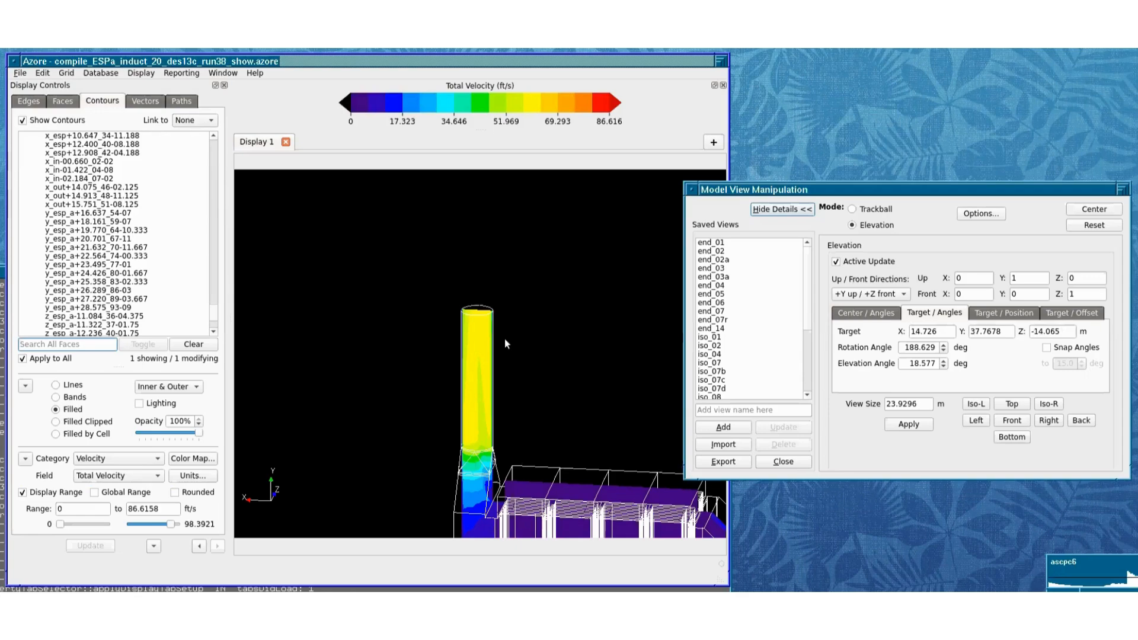
pyautogui.moveTo(480, 363); pyautogui.dragTo(391, 343)
pyautogui.middleClick(550, 501)
pyautogui.moveTo(495, 380); pyautogui.dragTo(365, 376)
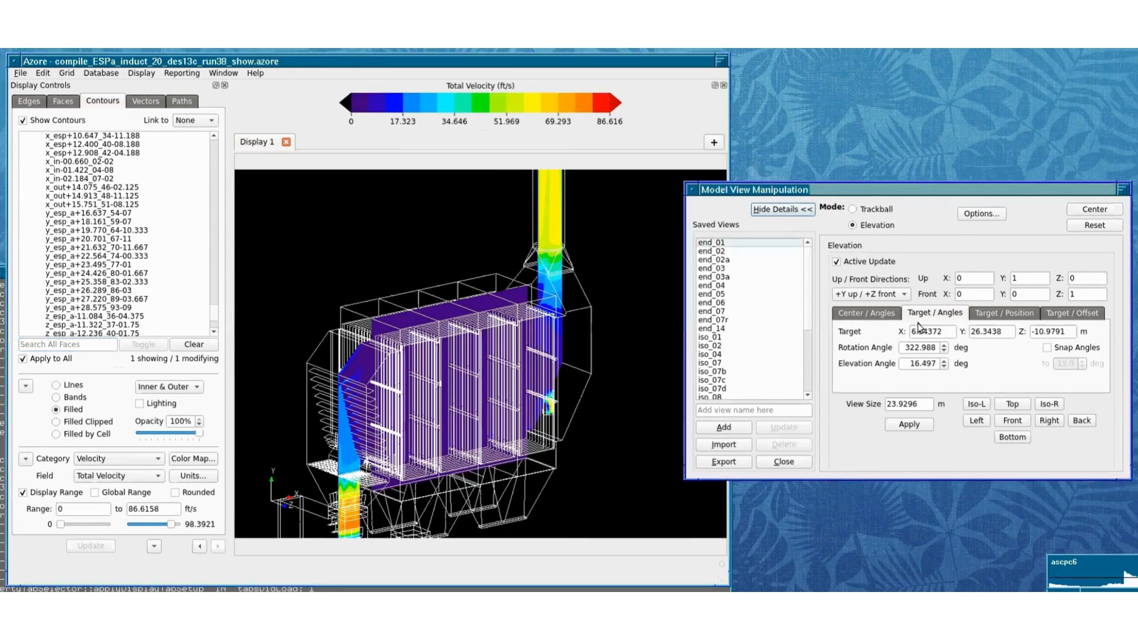
pyautogui.doubleClick(559, 201)
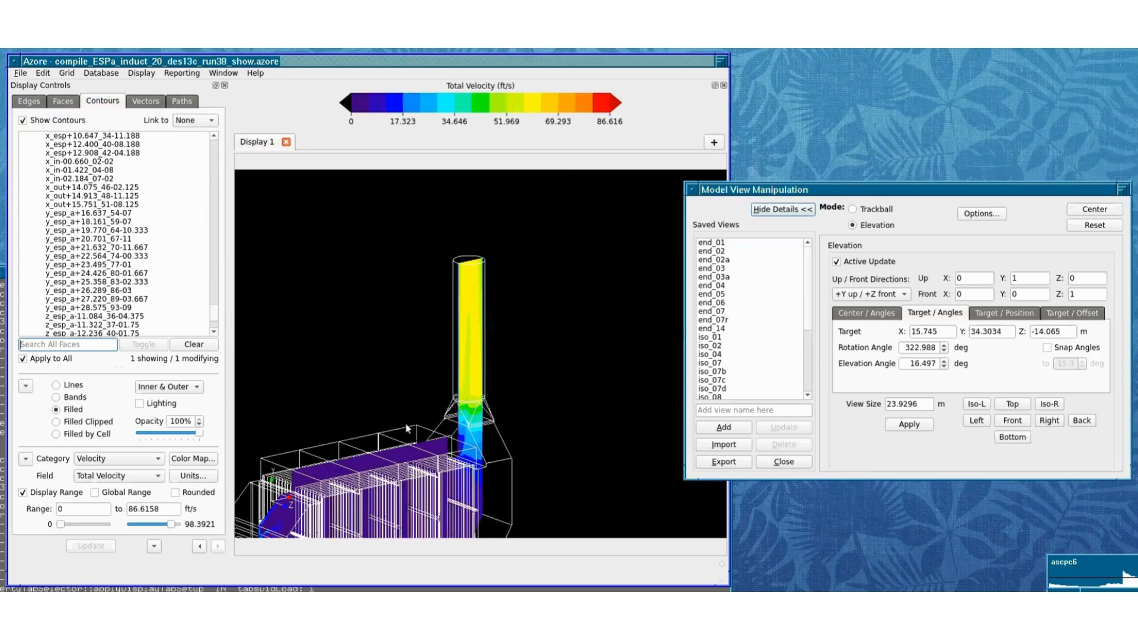
pyautogui.doubleClick(370, 473)
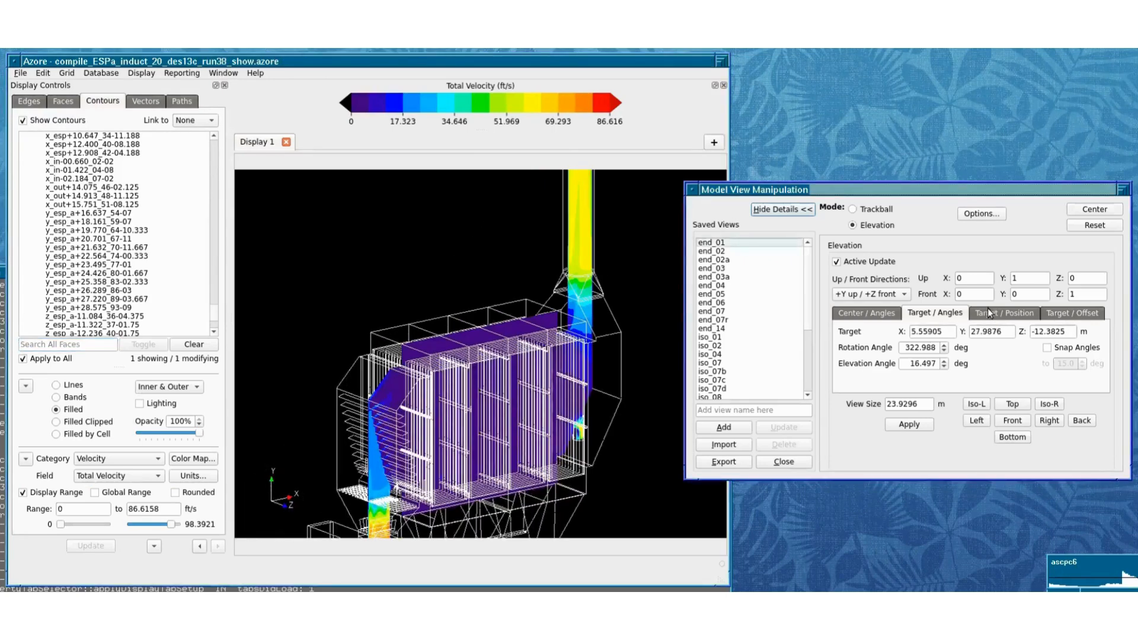
# Step: Review the Target / Position and Target / Offset elevation methods, ending on Target / Position
pyautogui.click(989, 313)
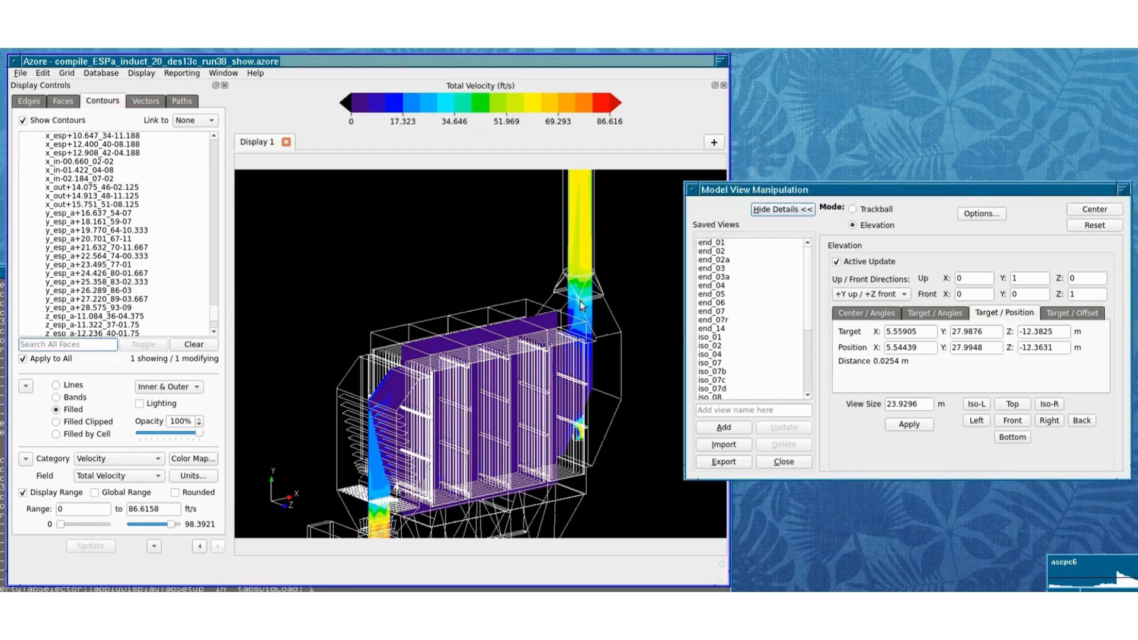
pyautogui.click(1071, 313)
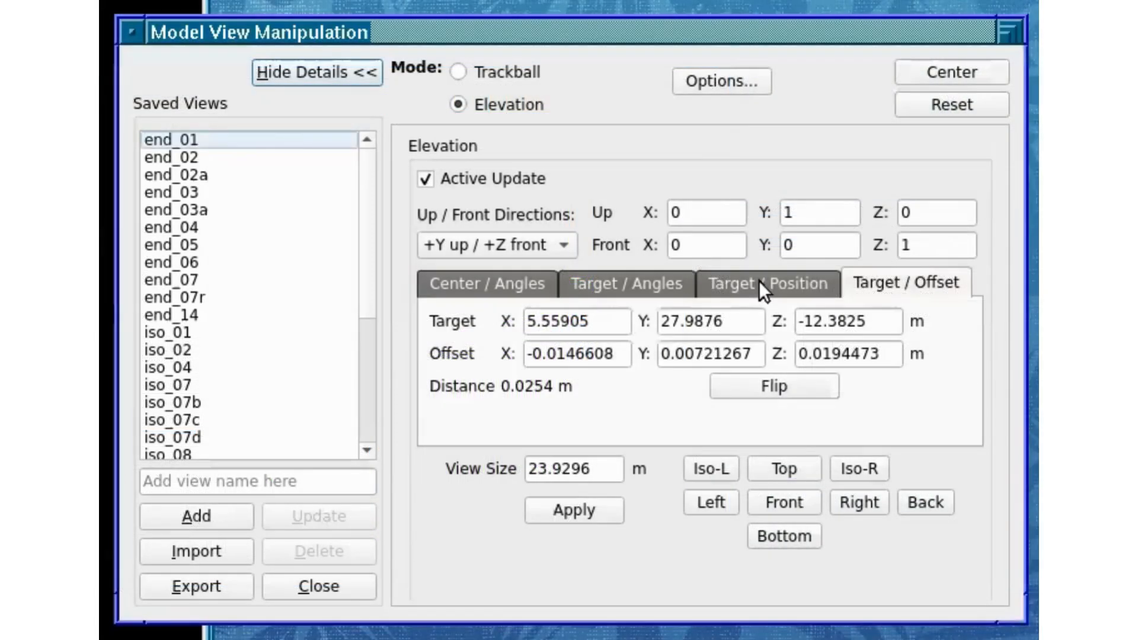
pyautogui.click(1005, 313)
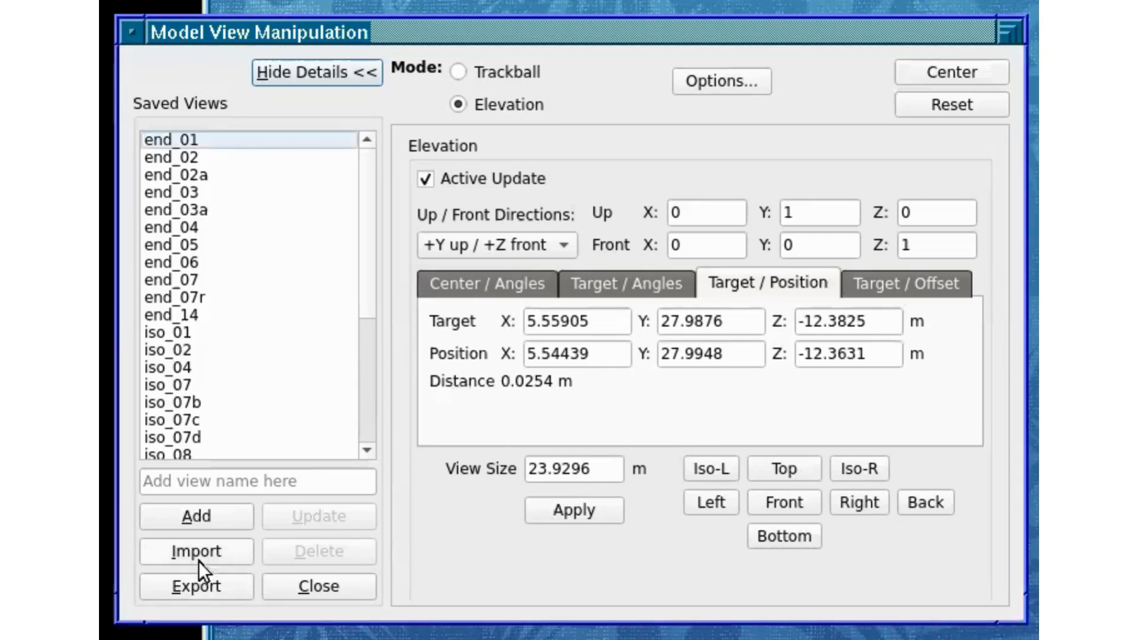
pyautogui.click(204, 588)
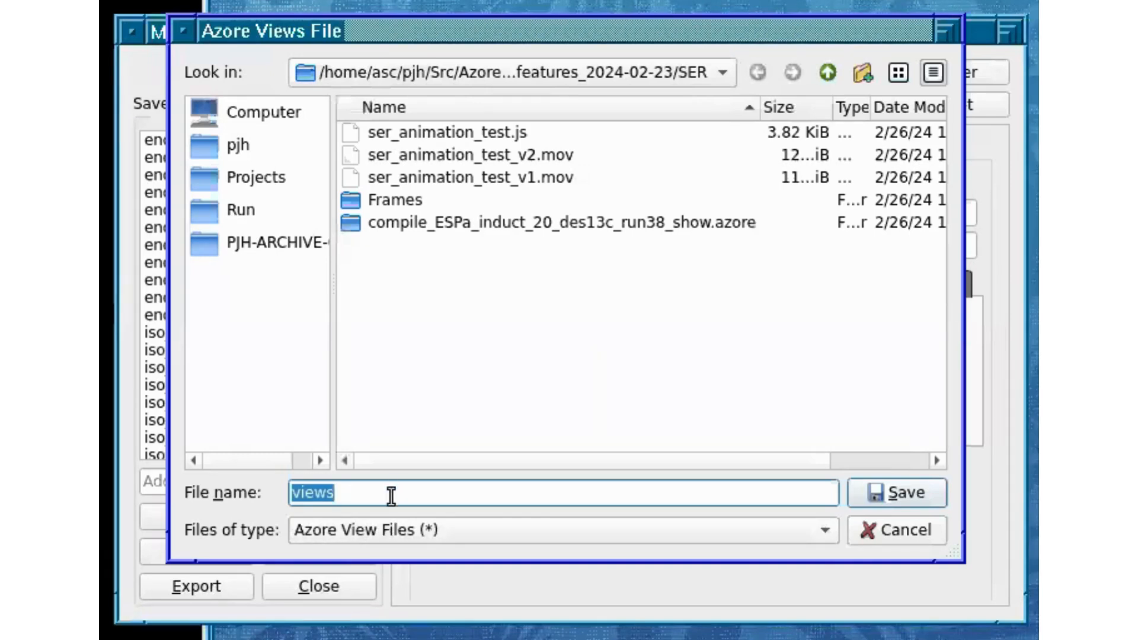
pyautogui.click(389, 502)
pyautogui.write('.vw')
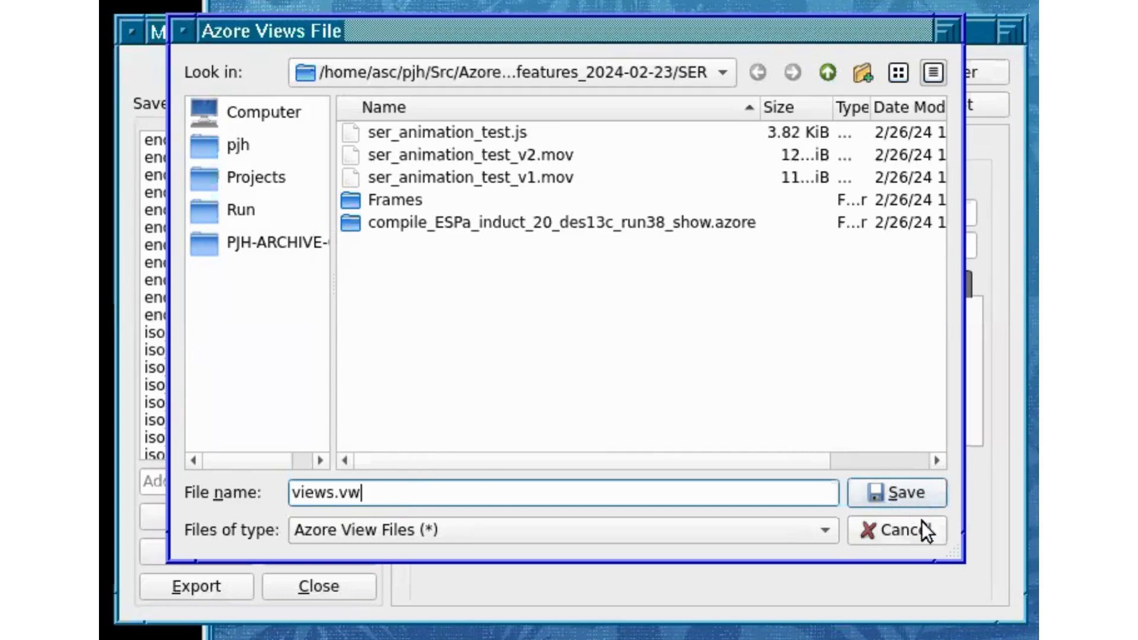
pyautogui.click(906, 529)
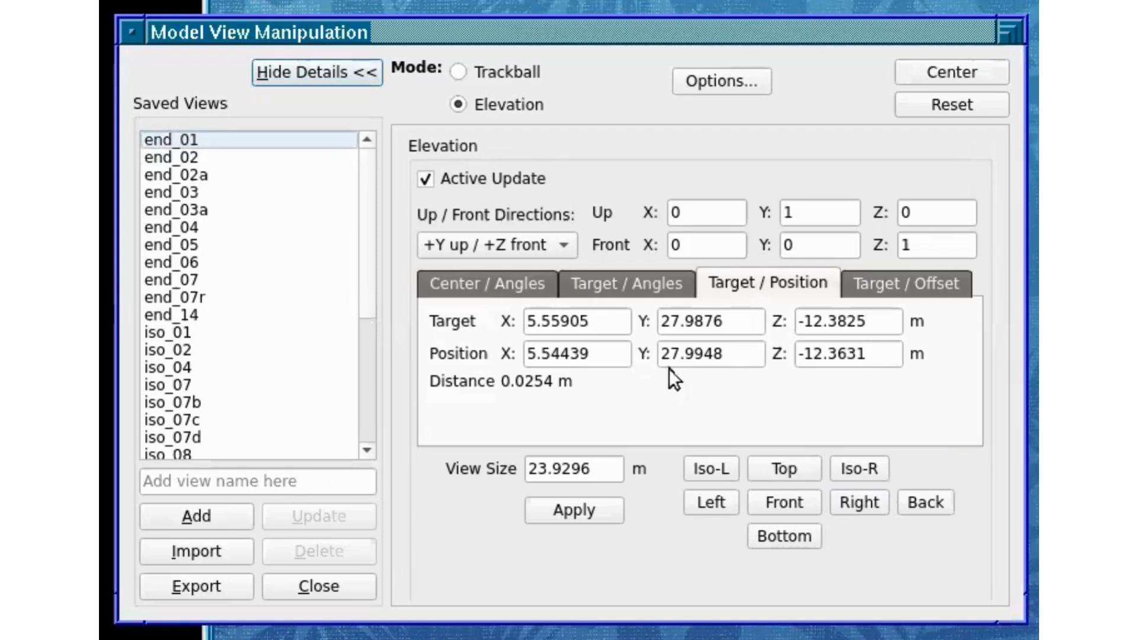
# Step: Switch the elevation method to Target / Offset and orient the model to the Front view
pyautogui.click(886, 281)
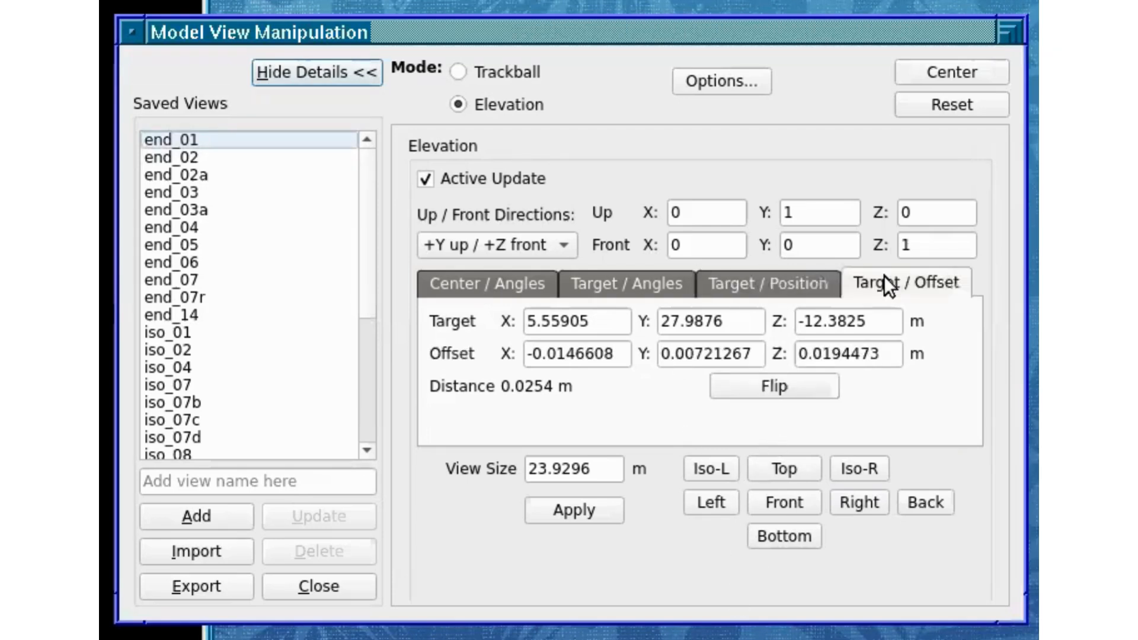
pyautogui.click(788, 493)
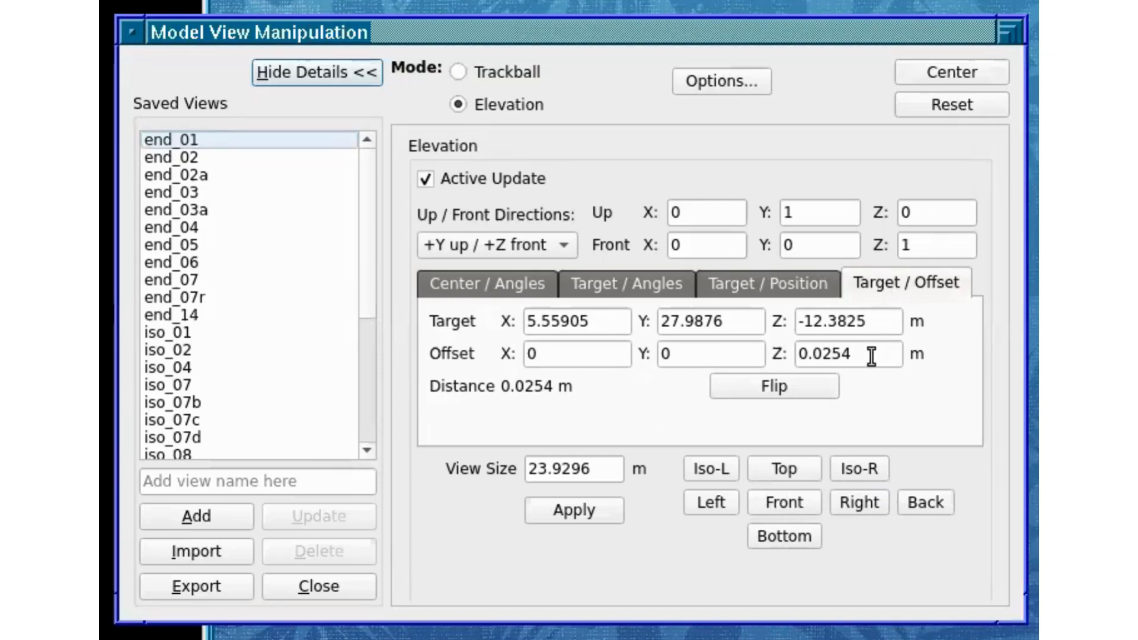
# Step: Try to set the Z offset from the target to 20 m and check the corresponding position under Target / Position
pyautogui.moveTo(869, 356); pyautogui.dragTo(784, 358)
pyautogui.write('20')
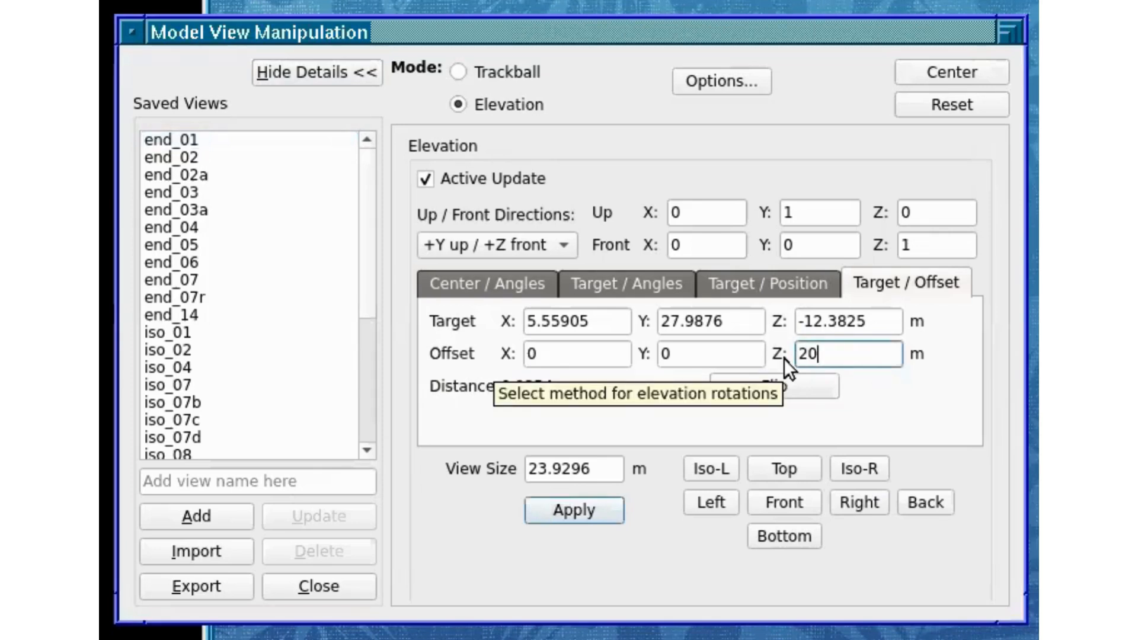
pyautogui.press('Tab')
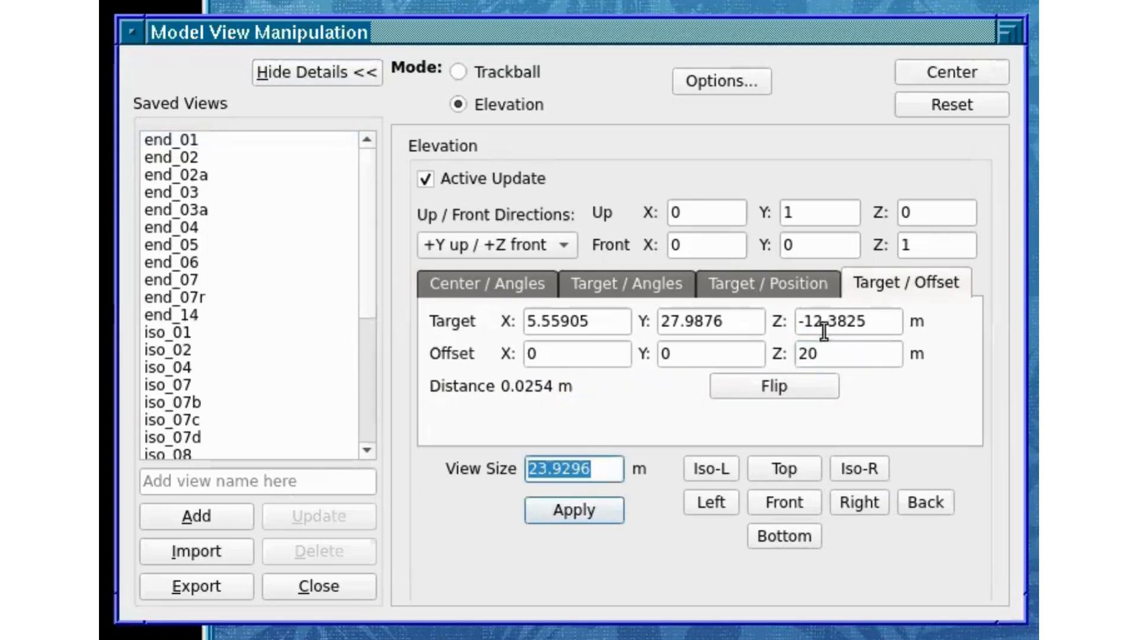
pyautogui.click(794, 284)
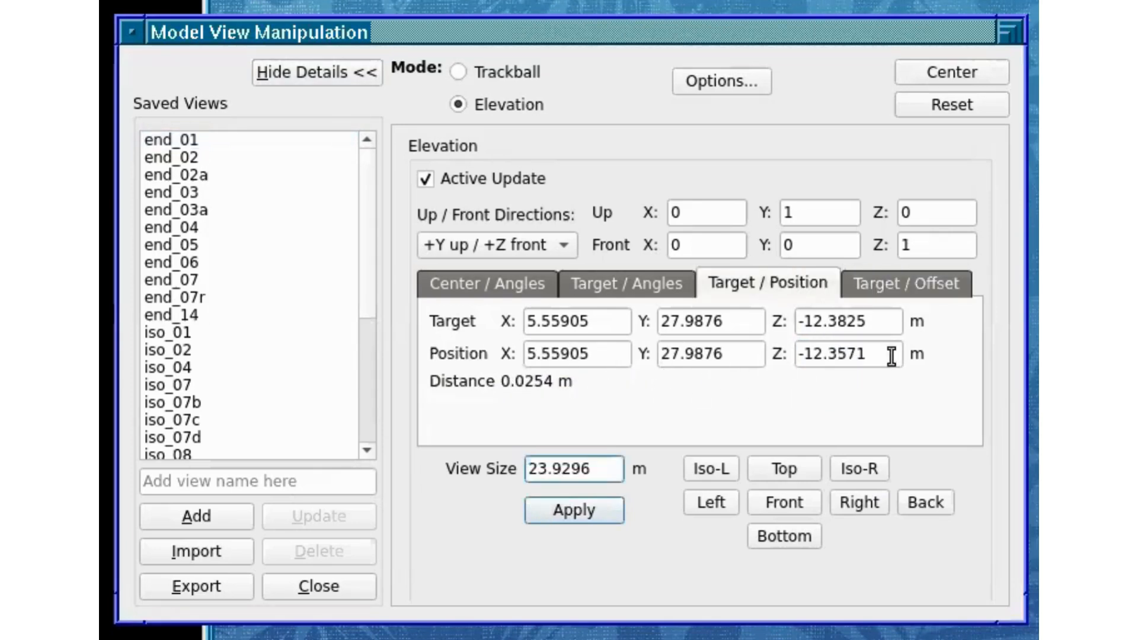
# Step: Set the Target / Offset Z offset to 20 m, apply it, and switch to the Target / Position method to review the position
pyautogui.click(905, 279)
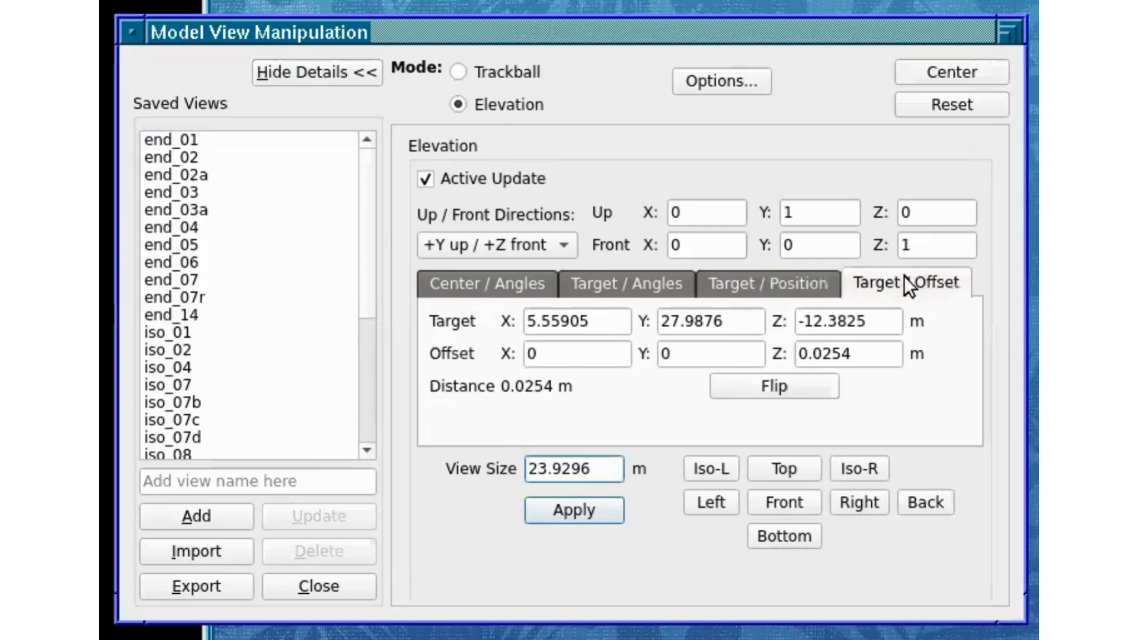
pyautogui.tripleClick(852, 353)
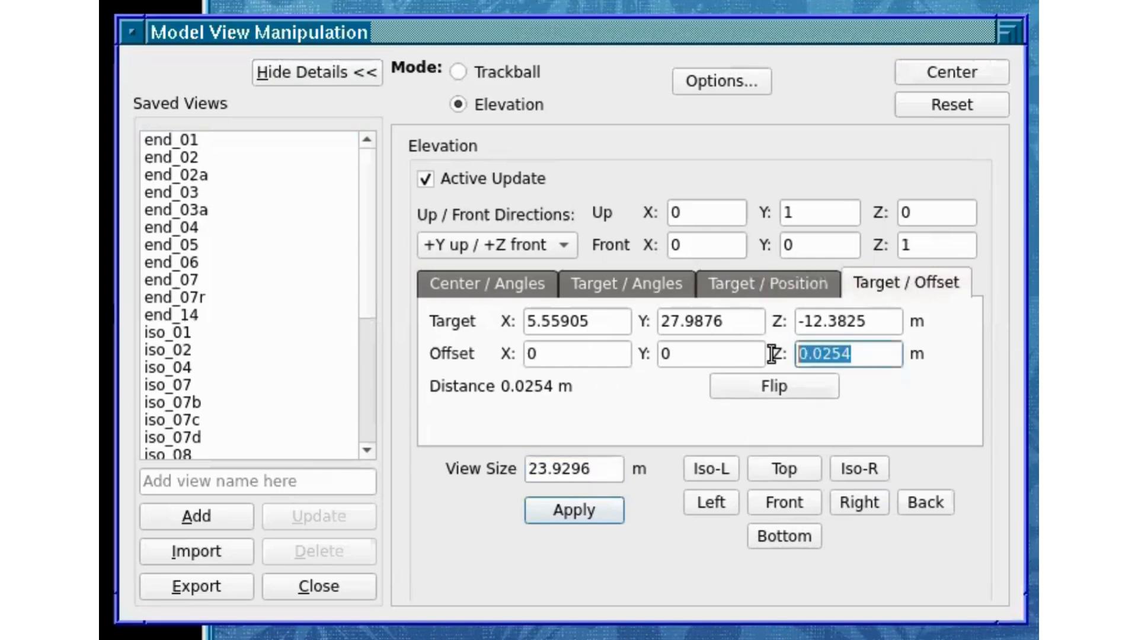
pyautogui.write('20')
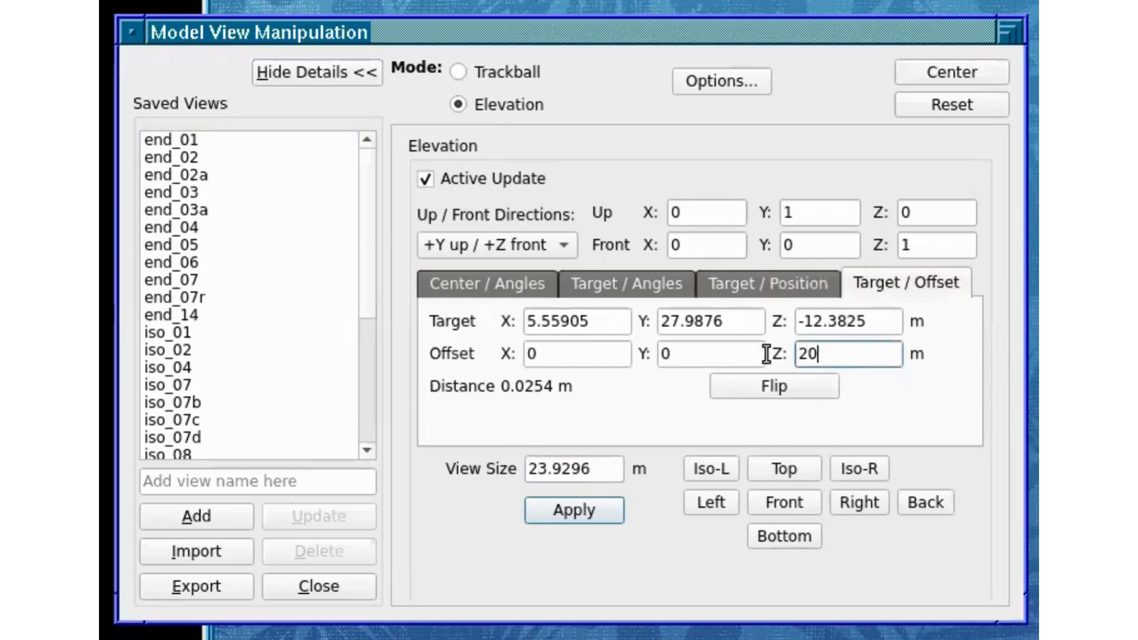
pyautogui.click(560, 513)
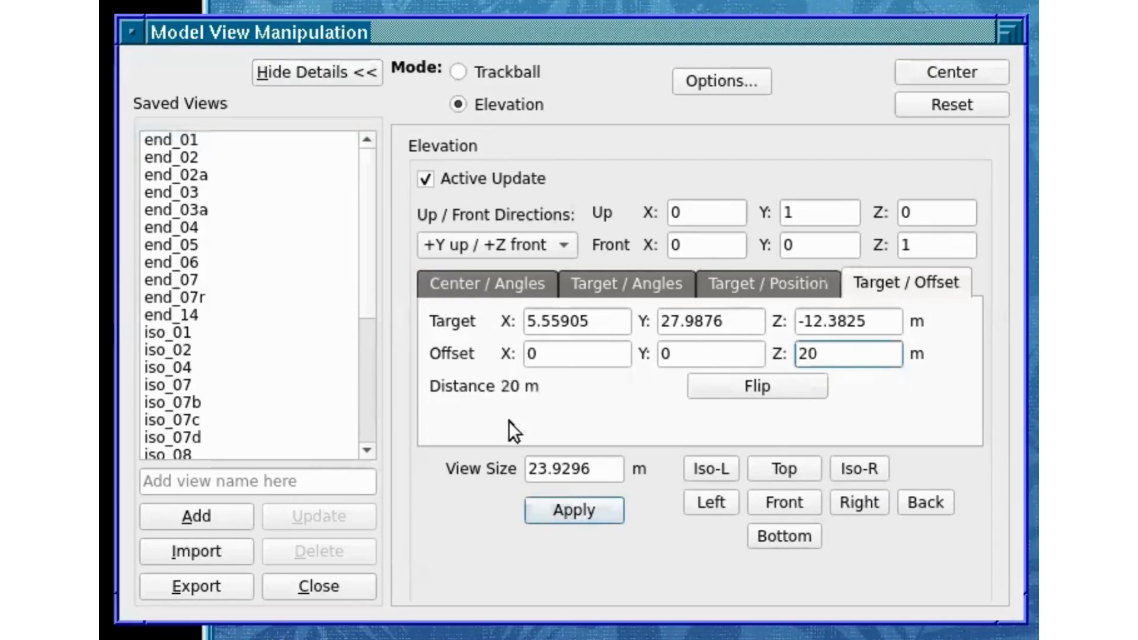
pyautogui.click(757, 286)
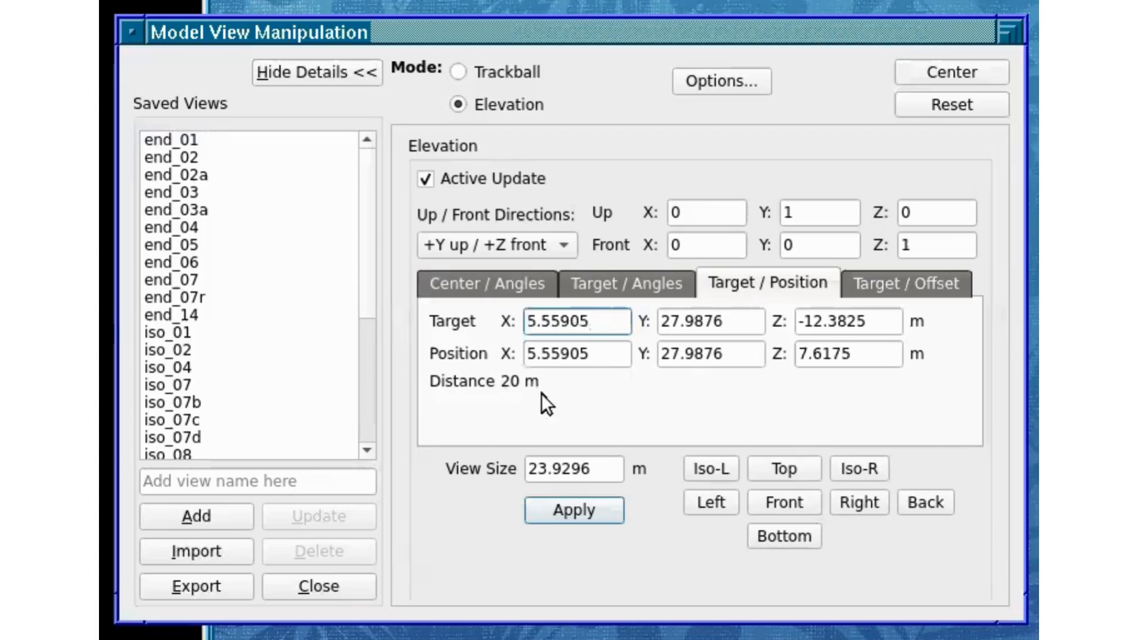